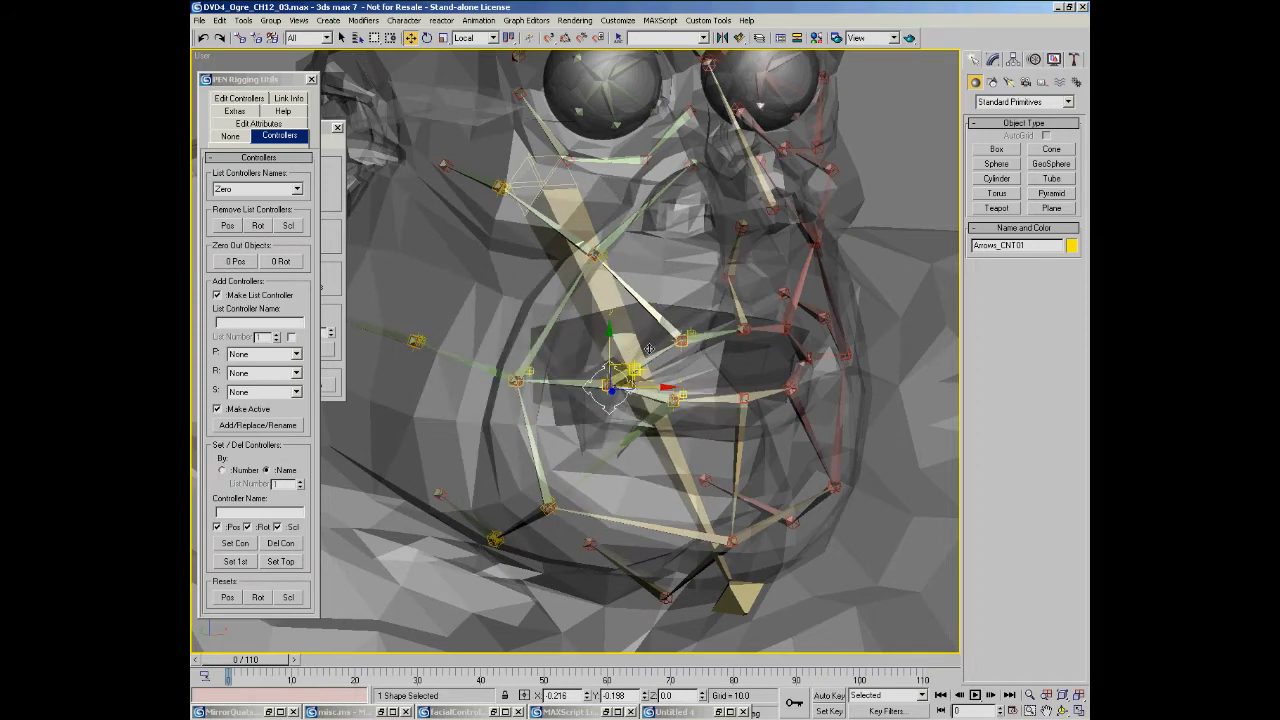
- Undo the last move of the mouth-corner arrow control and try moving it again to test the surrounding face bones
key("ctrl+z")
right_click(626, 360)
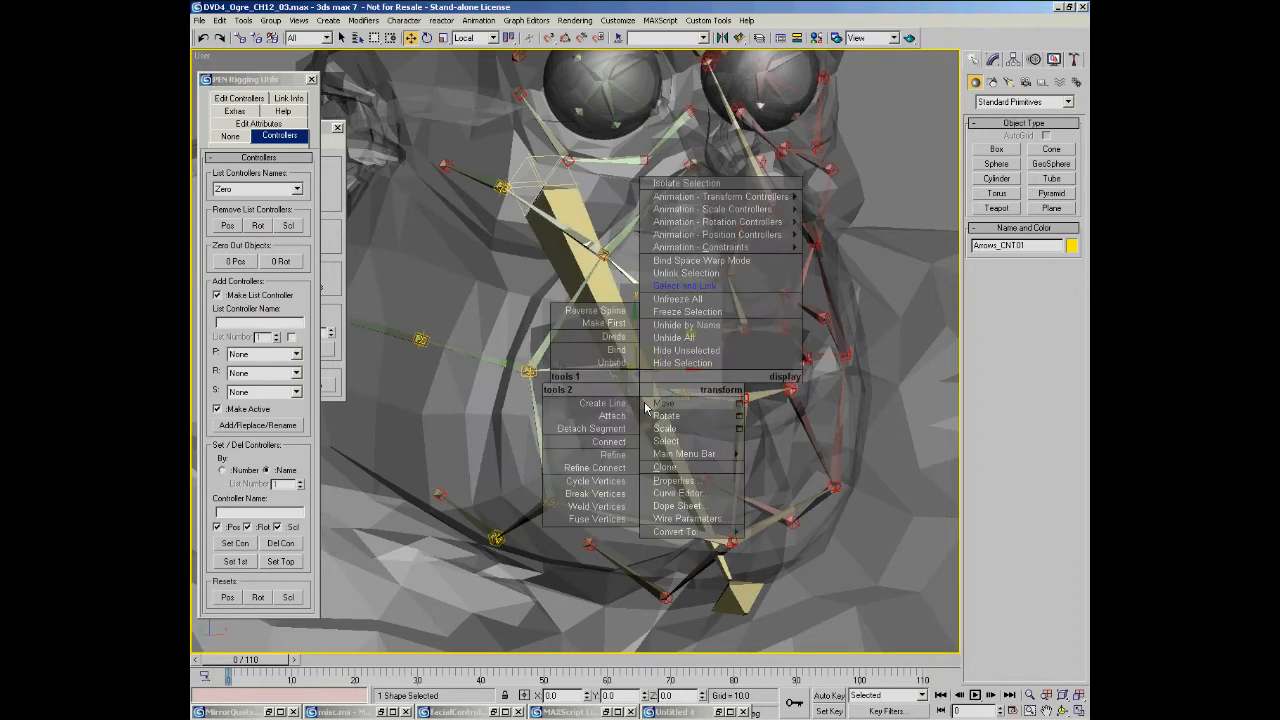
left_click(652, 382)
left_click_drag(642, 343, 669, 369)
right_click(669, 369)
right_click(691, 384)
left_click(709, 409)
mouse_move(634, 338)
left_mouse_down()
mouse_move(593, 380)
mouse_move(622, 385)
mouse_move(618, 326)
left_mouse_up()
right_click(618, 326)
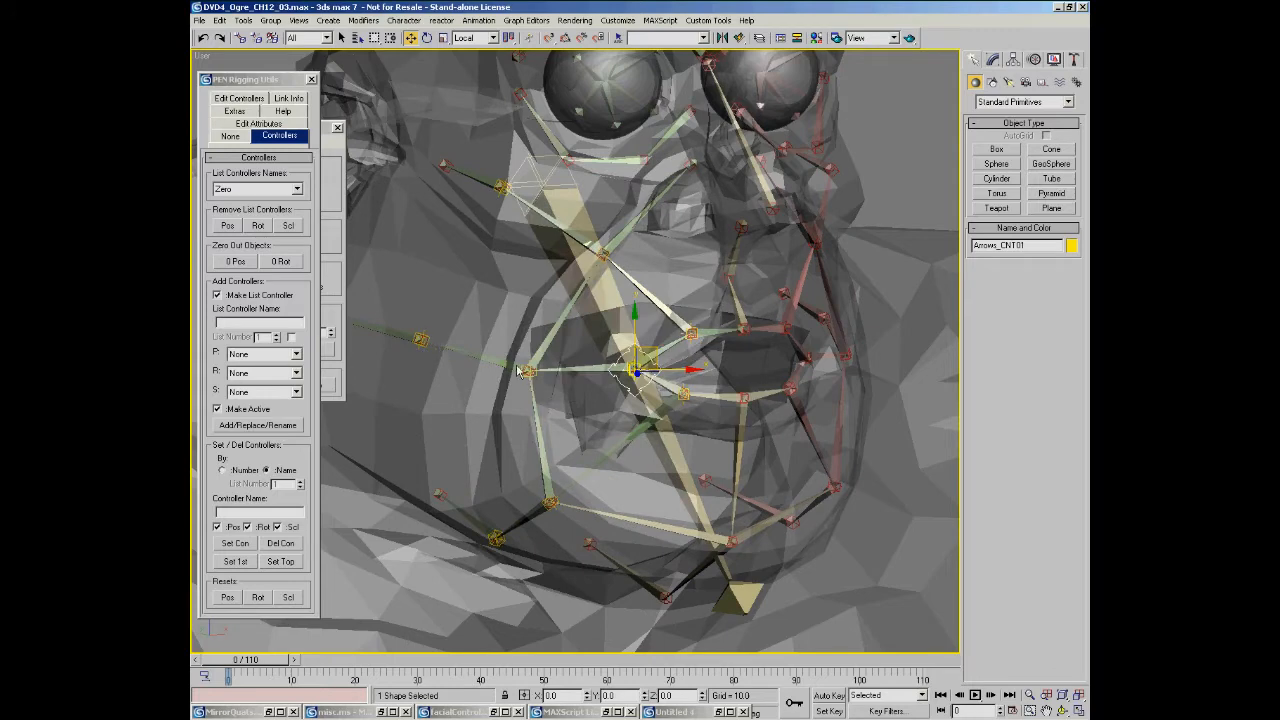
- Inspect the stacked point helpers at the outer cheek joint, selecting them individually and together
scroll(534, 381, "up", 5)
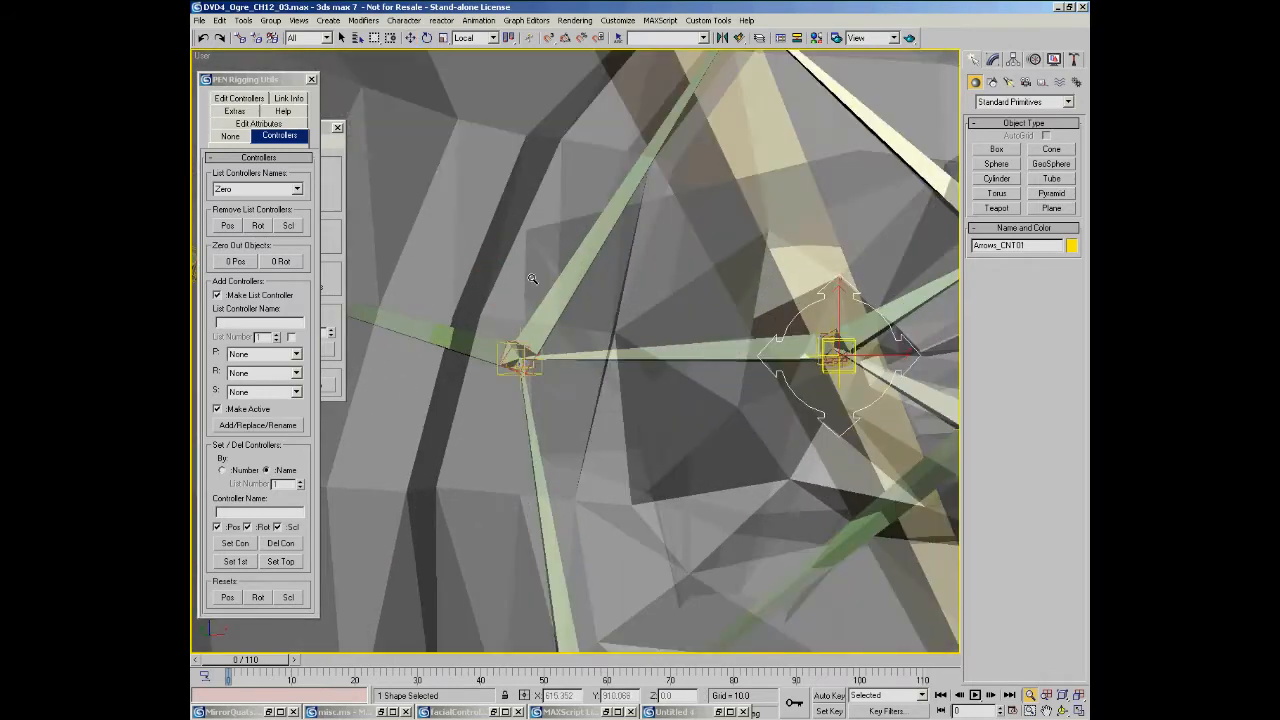
left_click(543, 370)
middle_click_drag(543, 370, 516, 320, "alt")
key("w")
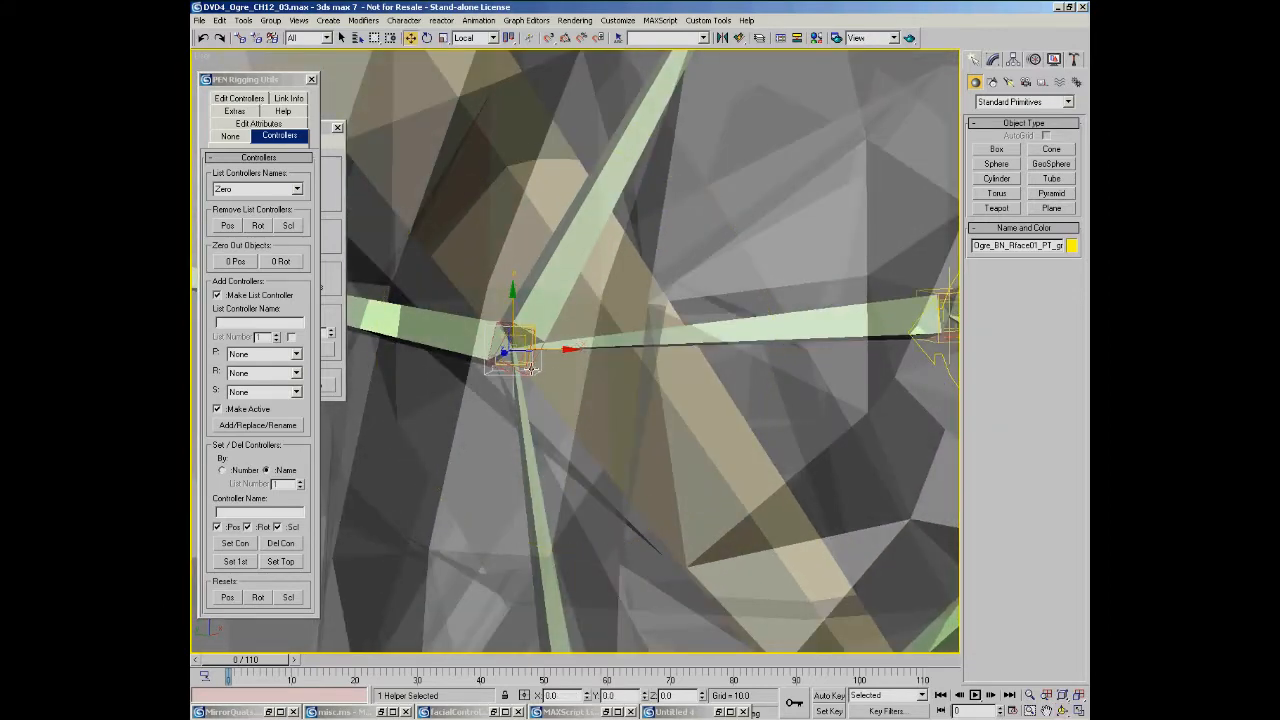
scroll(531, 370, "down", 5)
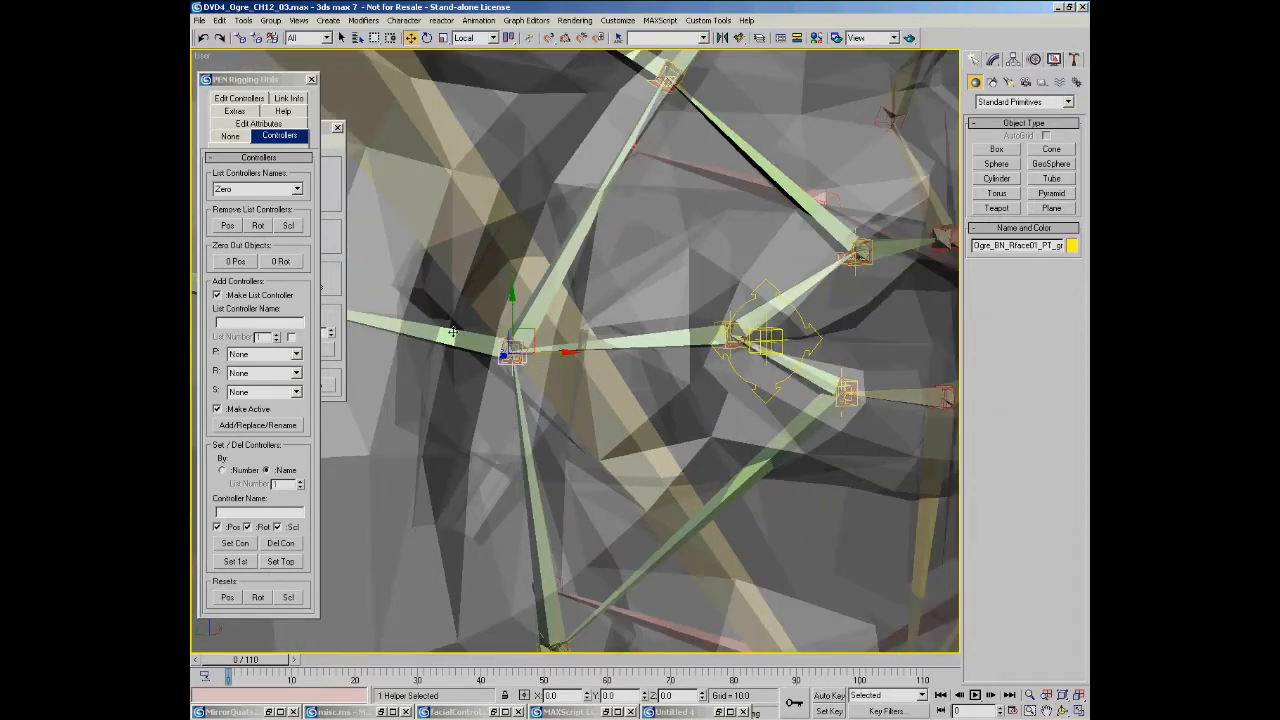
middle_click_drag(552, 379, 592, 358)
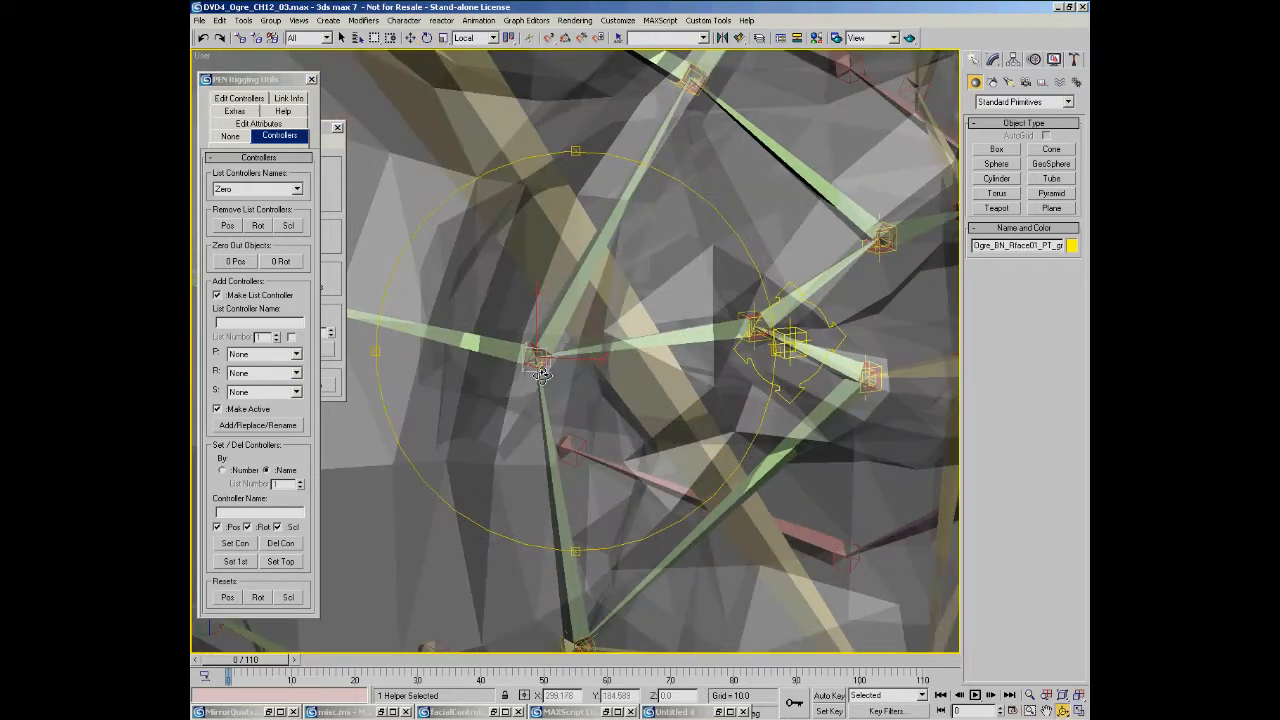
scroll(592, 358, "up", 5)
left_click(592, 361, "ctrl")
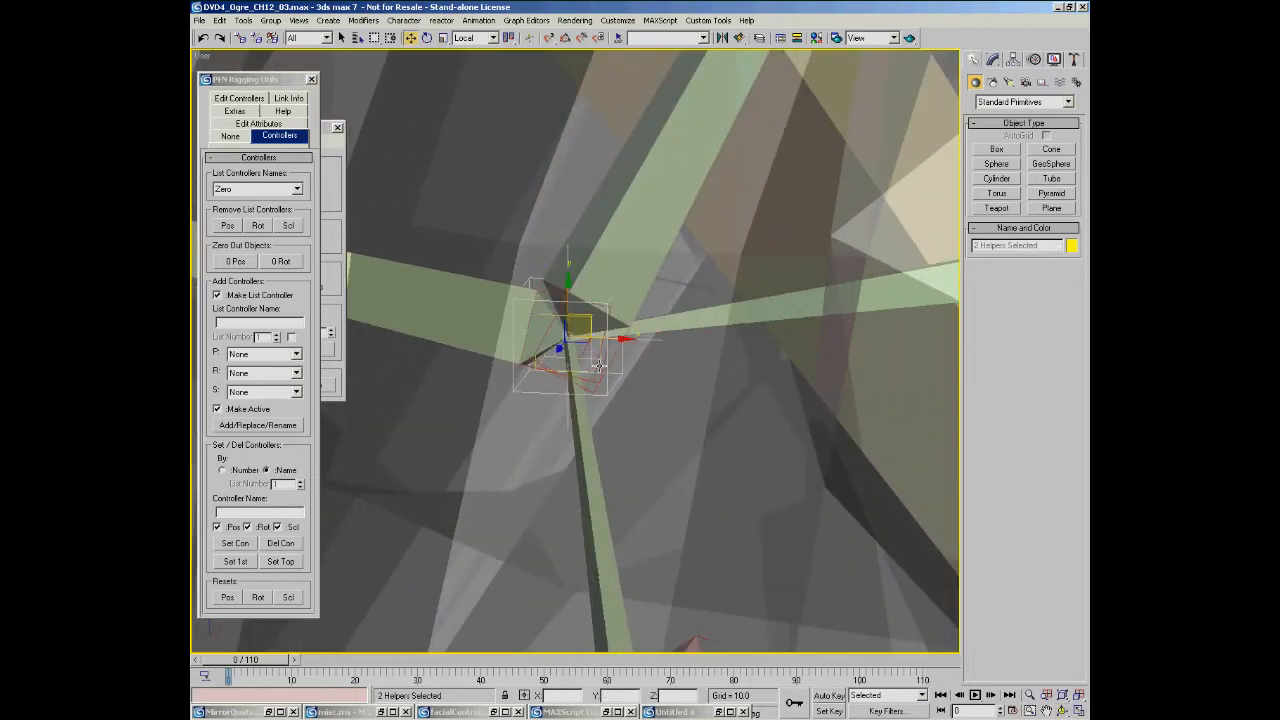
middle_click_drag(592, 364, 578, 369)
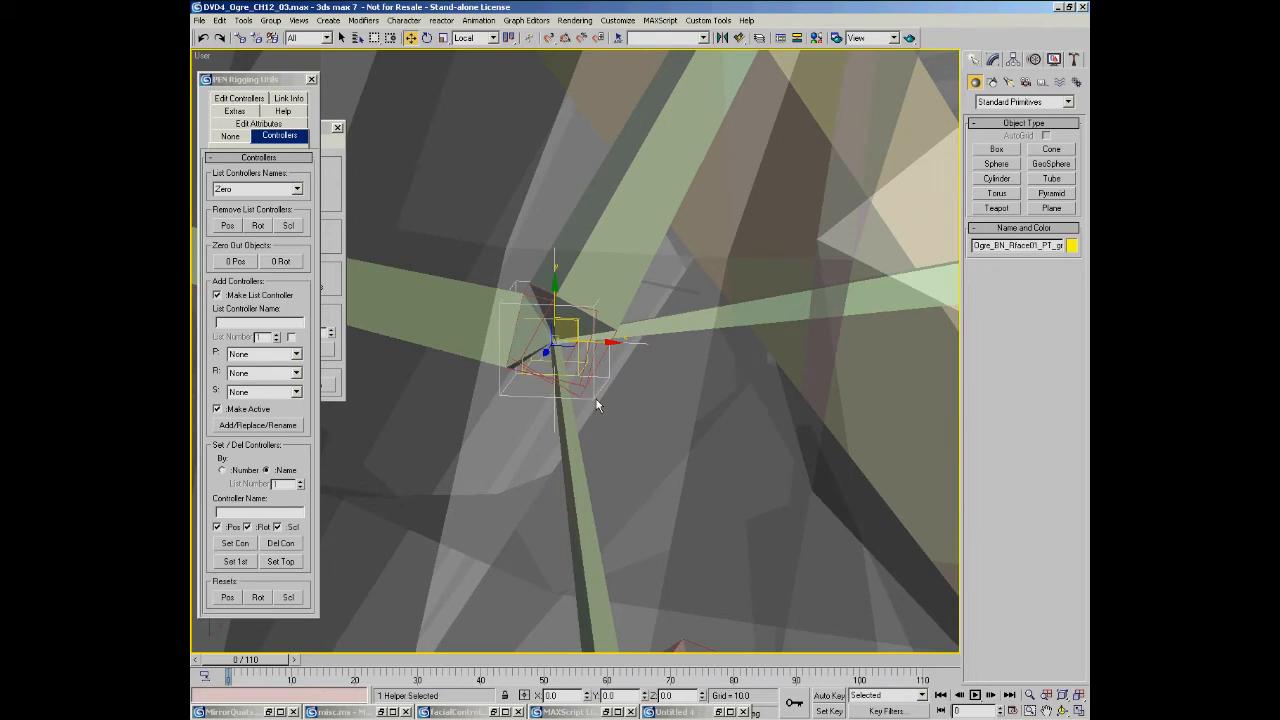
- Rotate both point helpers at the outer cheek joint about -10.7 degrees around local Z with Don't Affect Children turned on
right_click(623, 402)
left_click(652, 426)
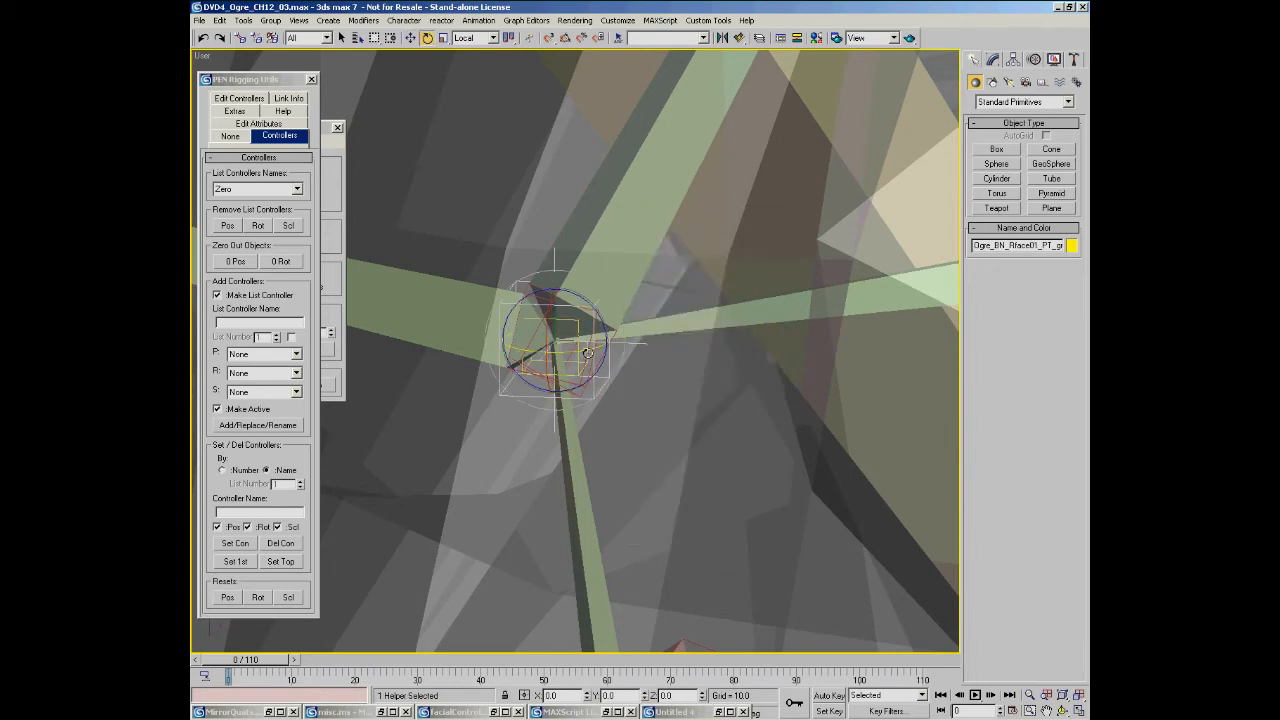
middle_click_drag(560, 350, 577, 328, "alt")
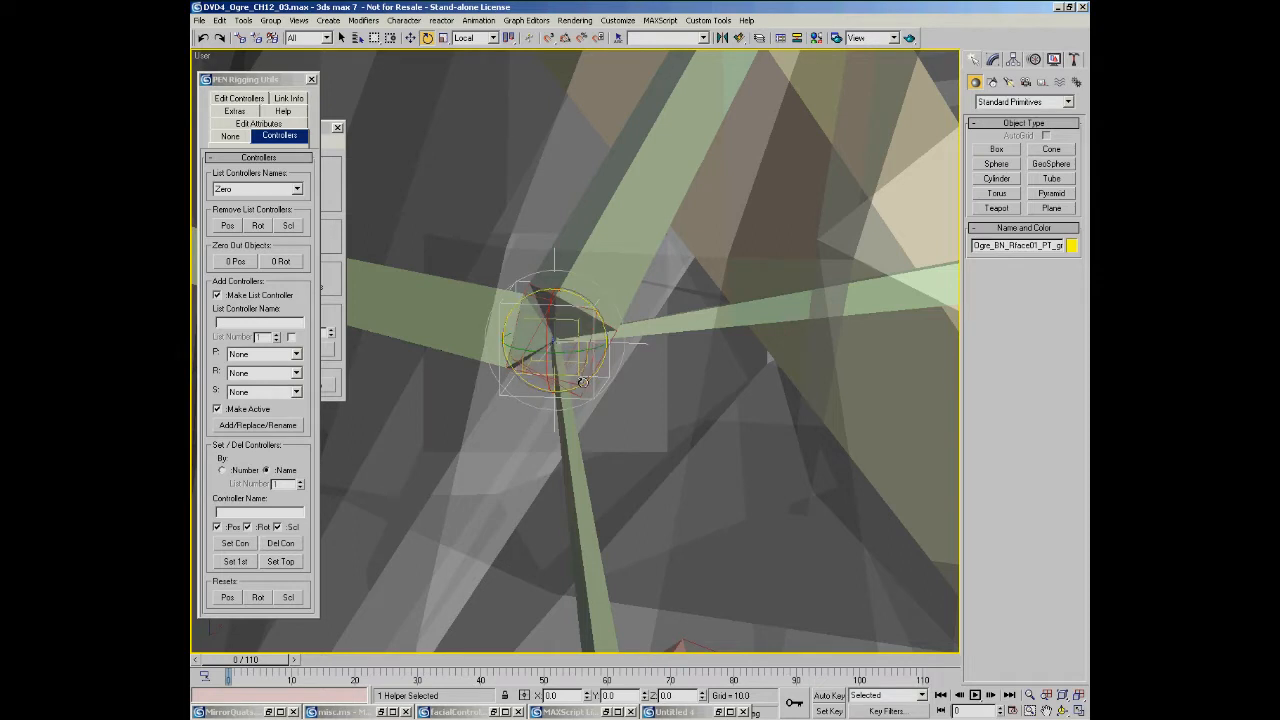
left_click_drag(578, 364, 604, 404)
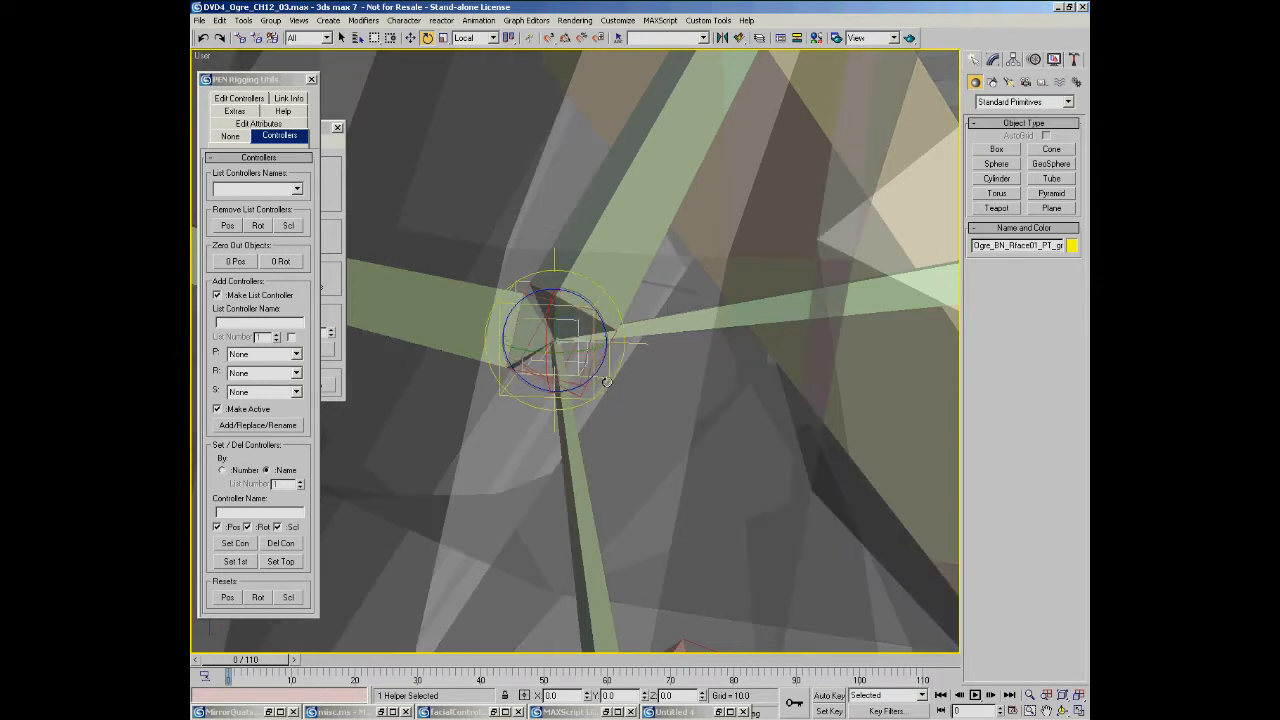
left_click(607, 382, "ctrl")
middle_click_drag(649, 383, 611, 374)
middle_click_drag(611, 374, 582, 362, "alt")
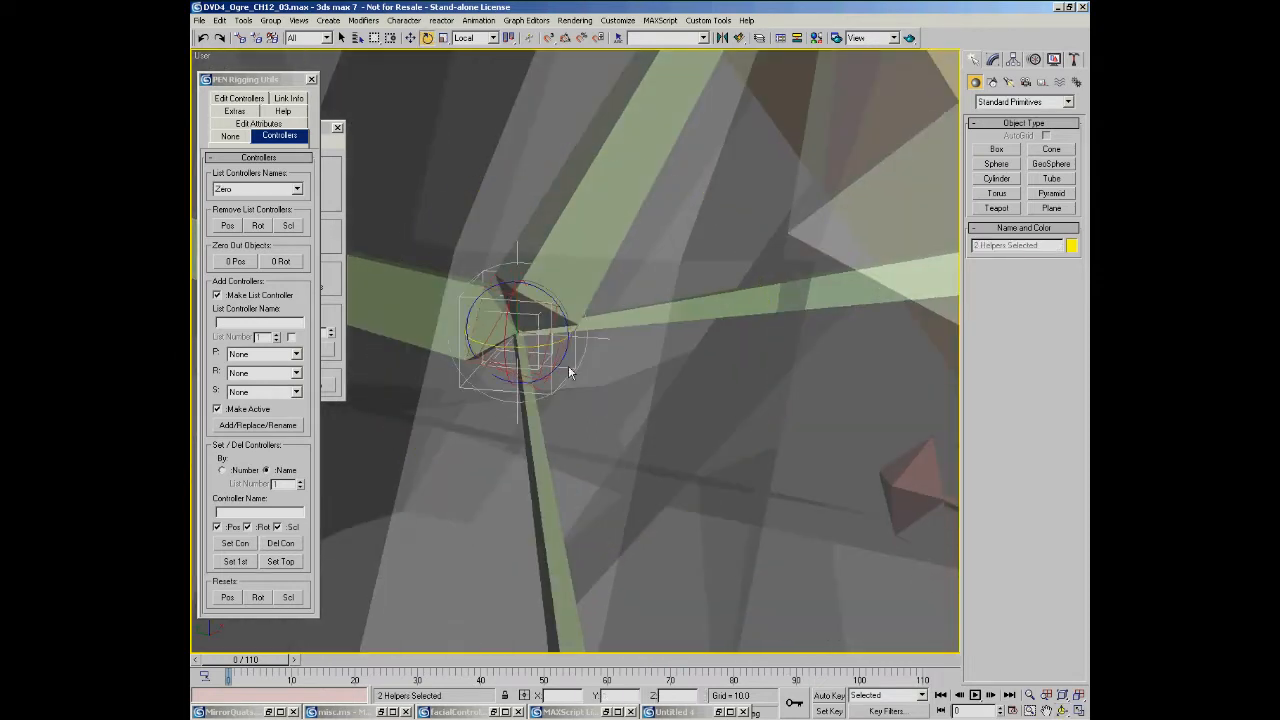
left_click(538, 354)
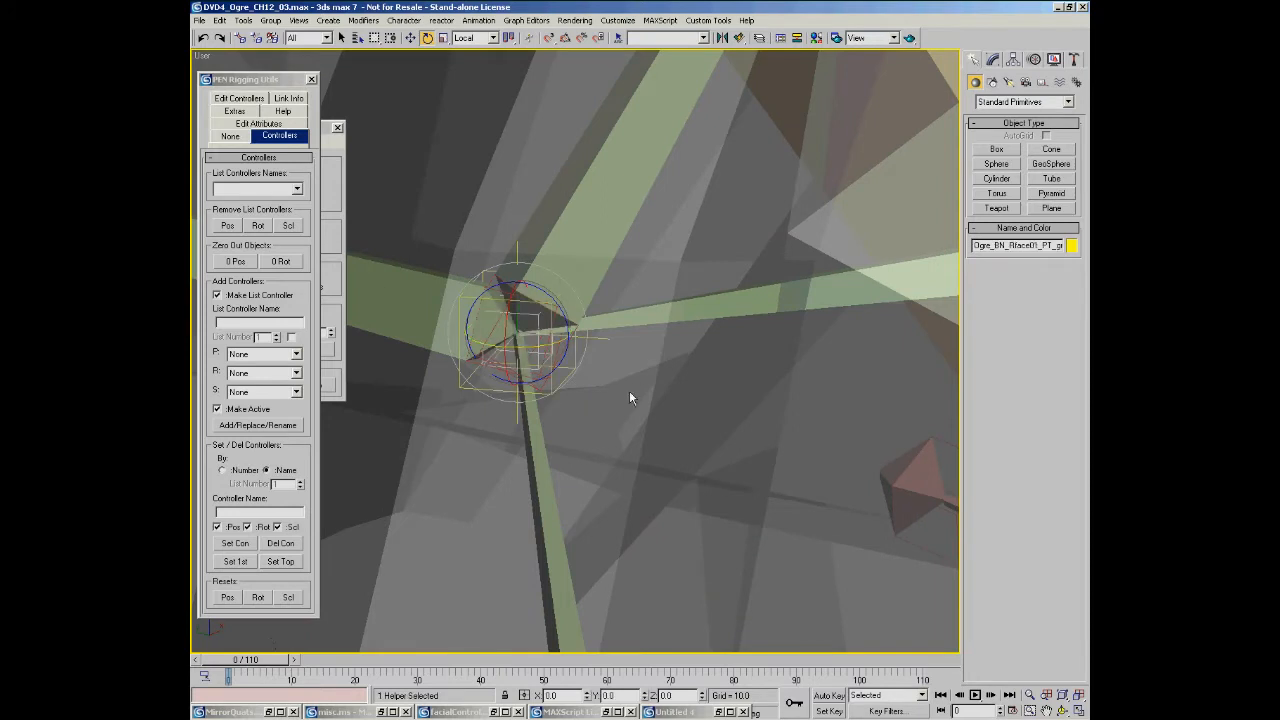
left_click(575, 371, "ctrl")
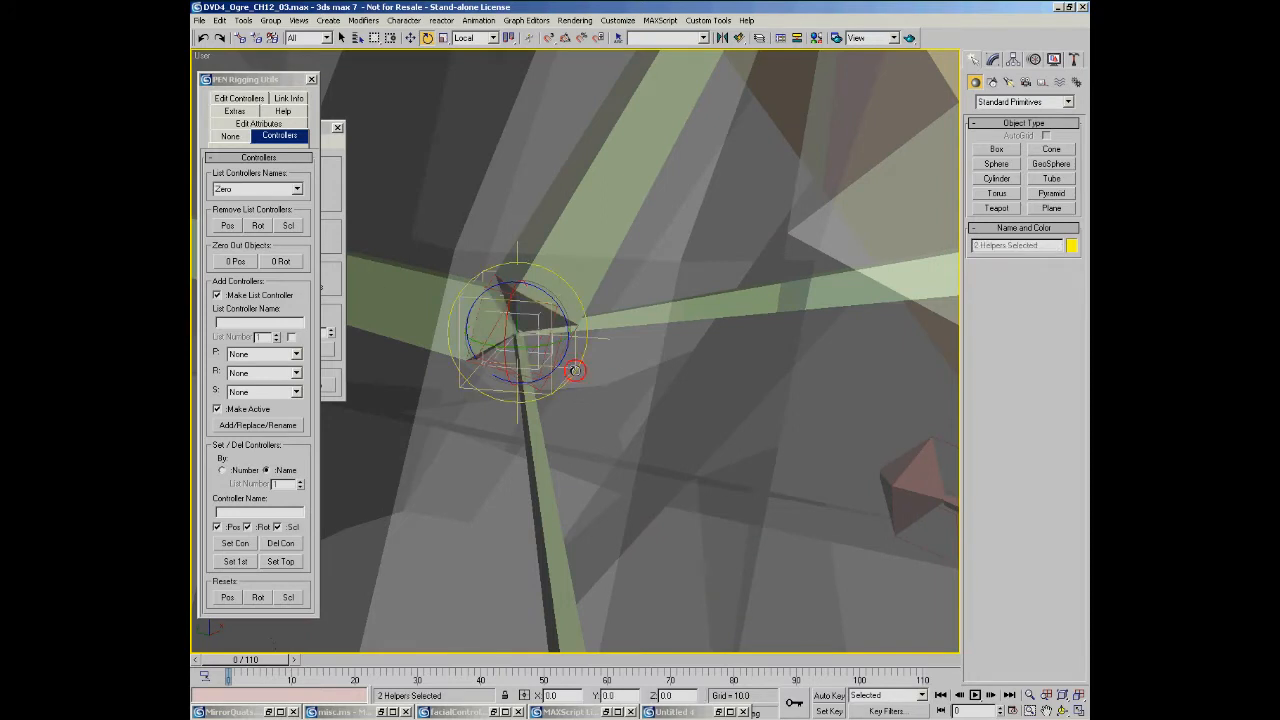
left_click(1014, 60)
middle_click_drag(616, 378, 624, 345, "alt")
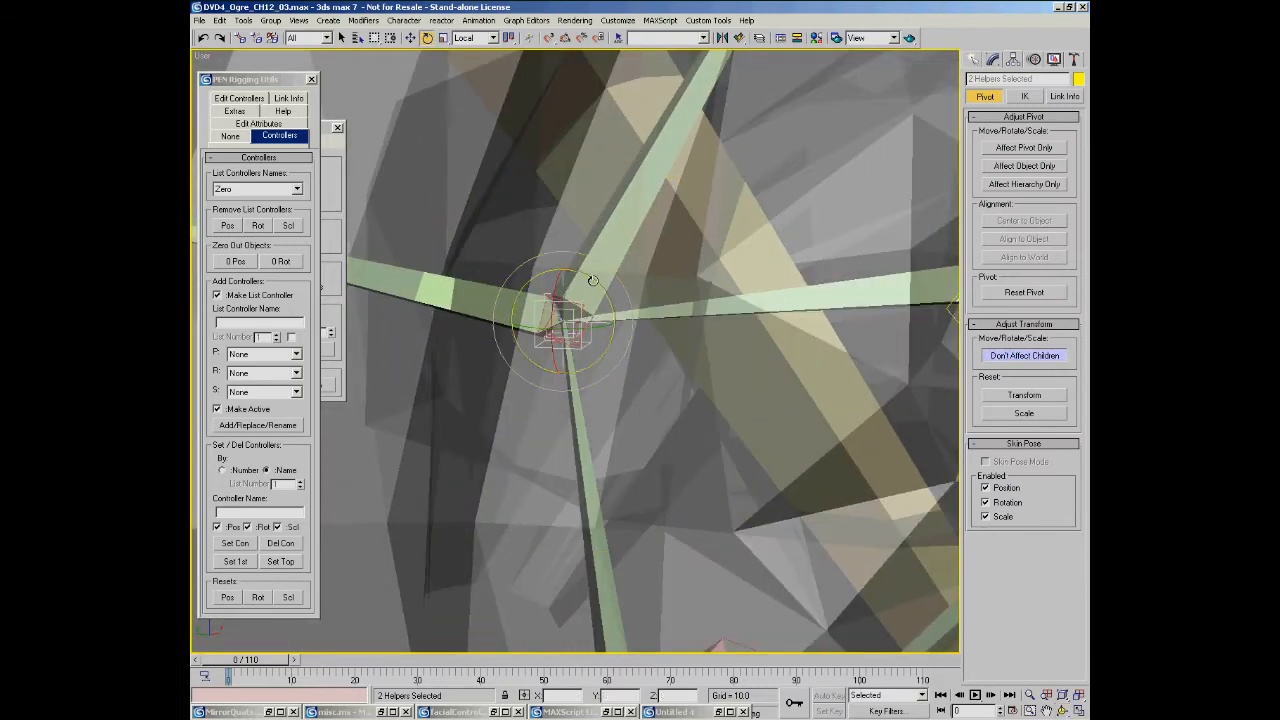
left_click_drag(592, 281, 601, 292)
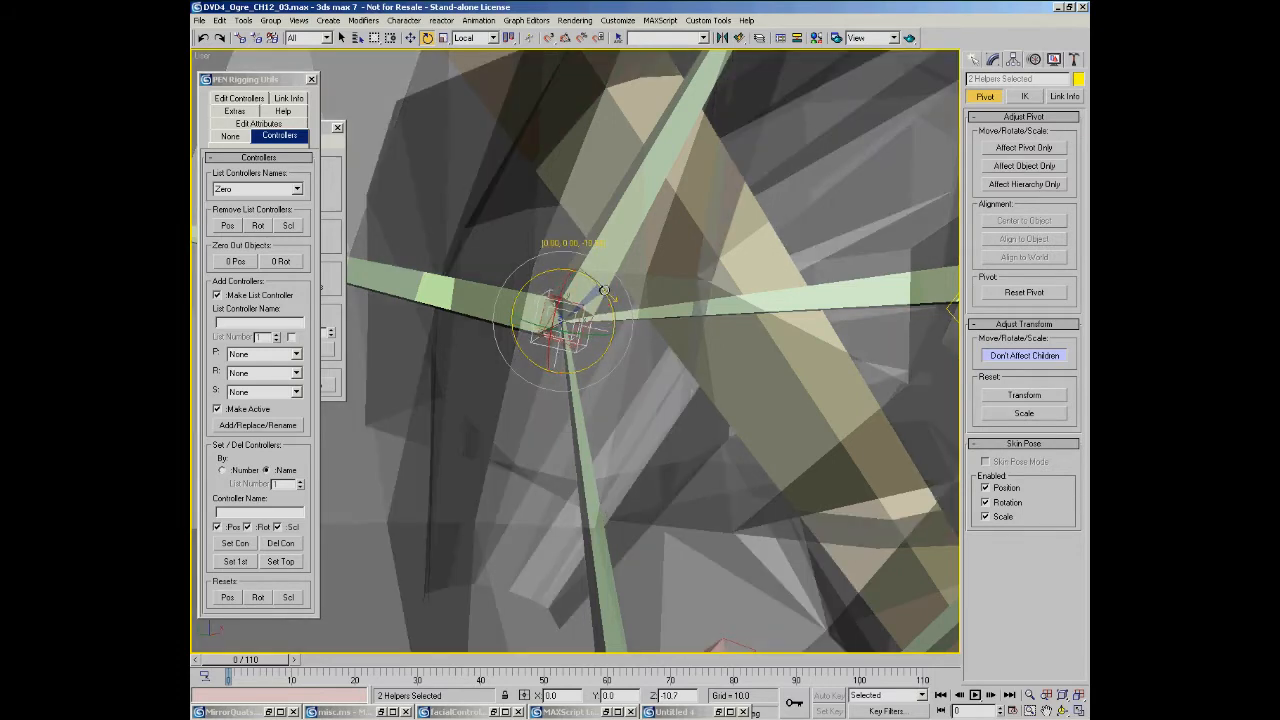
- Try moving the mouth-corner arrow control to test its influence on the cheek bones after the helper rotation
scroll(642, 409, "down", 2)
middle_click_drag(750, 410, 634, 400)
scroll(634, 400, "down", 2)
left_click(749, 384)
right_click(749, 384)
left_click(772, 400)
left_click_drag(802, 343, 838, 356)
right_click(838, 356)
- Try moving the mouth-corner arrow control sideways along its local X axis with more of the face in view
scroll(820, 356, "down", 3)
middle_click_drag(811, 355, 861, 362)
left_click_drag(763, 352, 647, 340)
left_click_drag(732, 341, 762, 340)
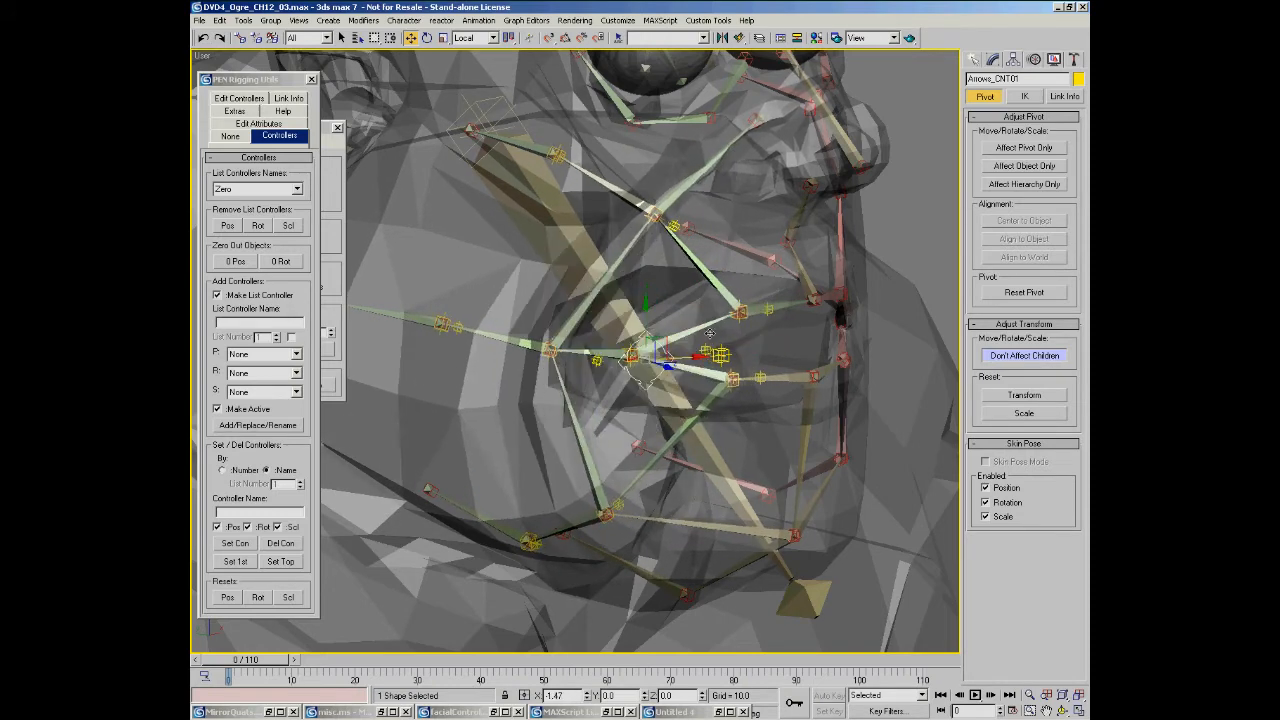
left_click_drag(677, 331, 671, 332)
right_click(671, 332)
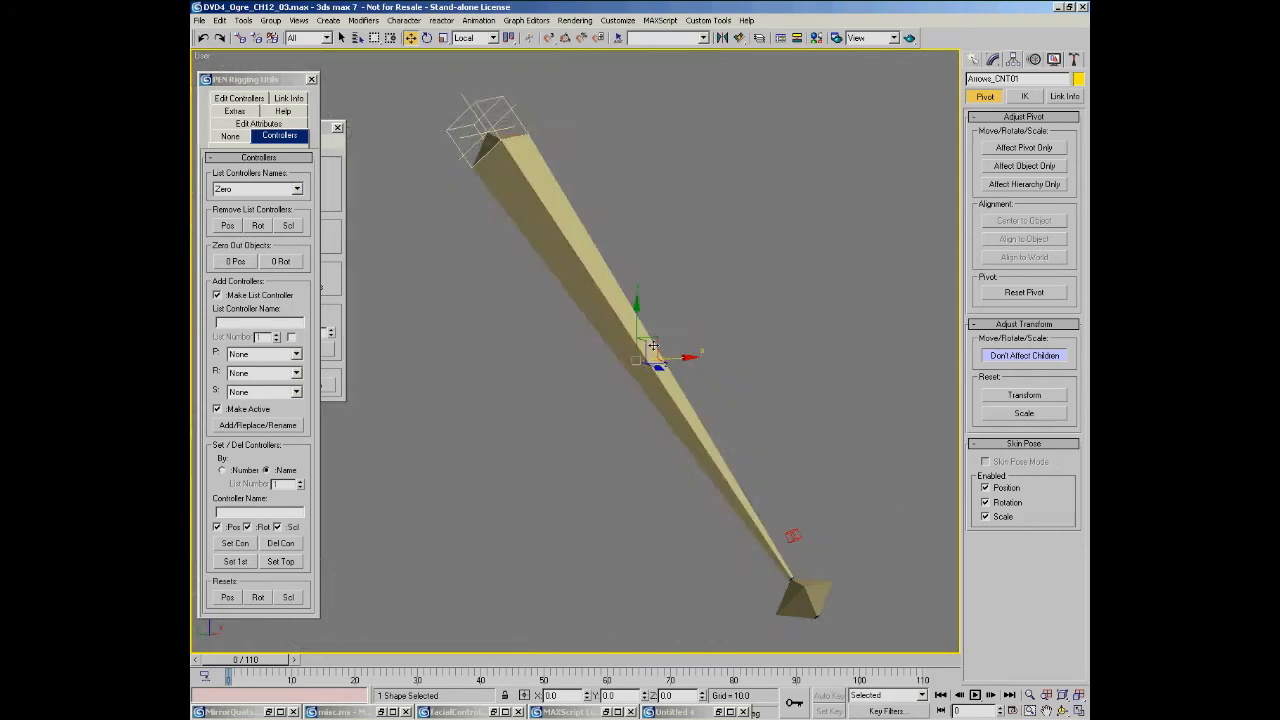
- Try moving the mouth-corner arrow control while viewing the face from the front, undoing the first move
middle_click_drag(672, 335, 566, 426, "alt")
left_click_drag(722, 358, 675, 380)
key("ctrl+z")
middle_click_drag(673, 362, 656, 382)
left_click_drag(647, 394, 554, 331)
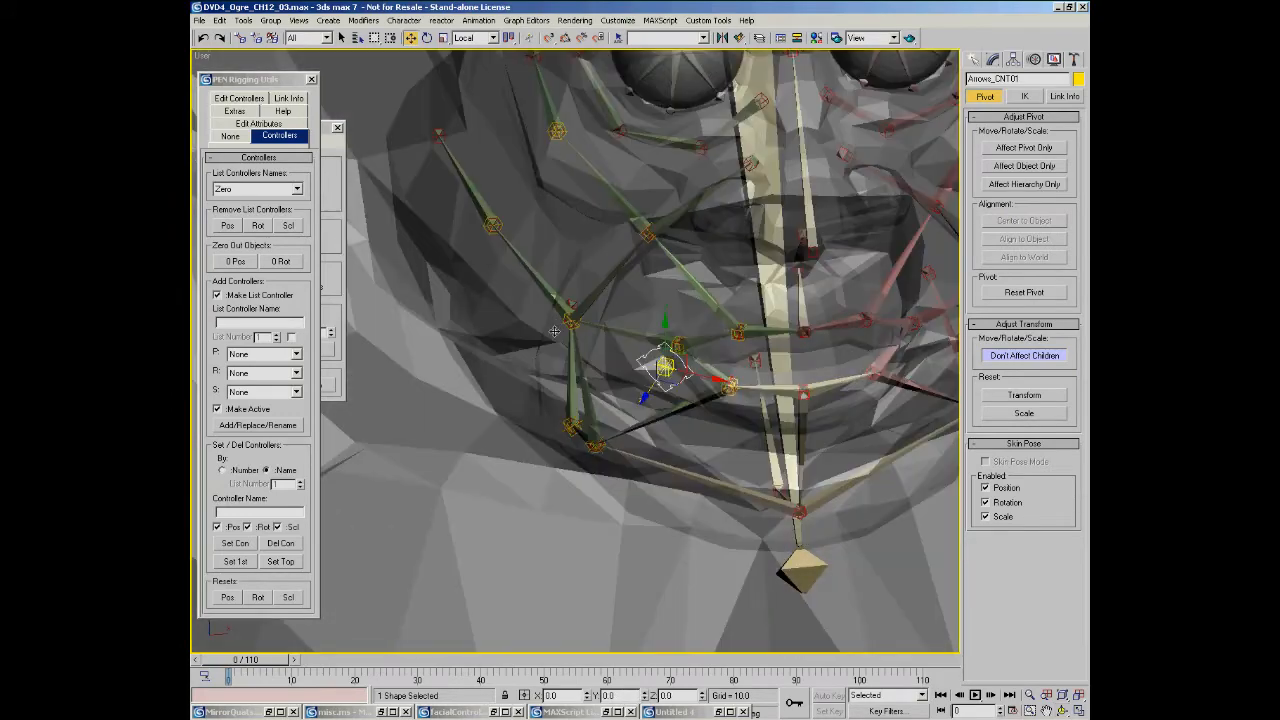
- Turn off Don't Affect Children and try another test move of the mouth-corner arrow control
mouse_move(593, 315)
middle_mouse_down("alt")
mouse_move(630, 332)
mouse_move(658, 303)
mouse_move(660, 340)
mouse_move(603, 320)
middle_mouse_up("alt")
key("w")
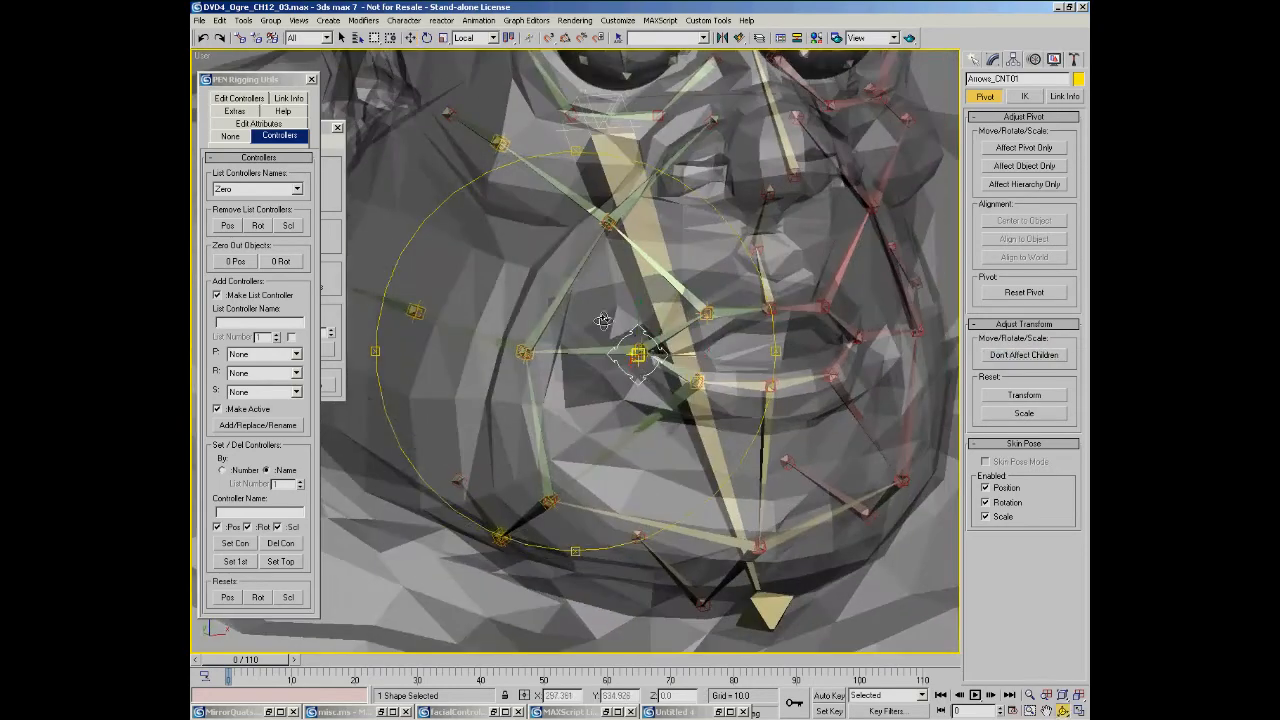
left_click_drag(658, 336, 680, 305)
right_click(680, 305)
- Examine the cheek, mouth and jaw bones around the mouth-corner arrow control from several angles
middle_click_drag(735, 327, 660, 347)
scroll(682, 328, "down", 3)
scroll(620, 372, "up", 6)
scroll(616, 376, "down", 4)
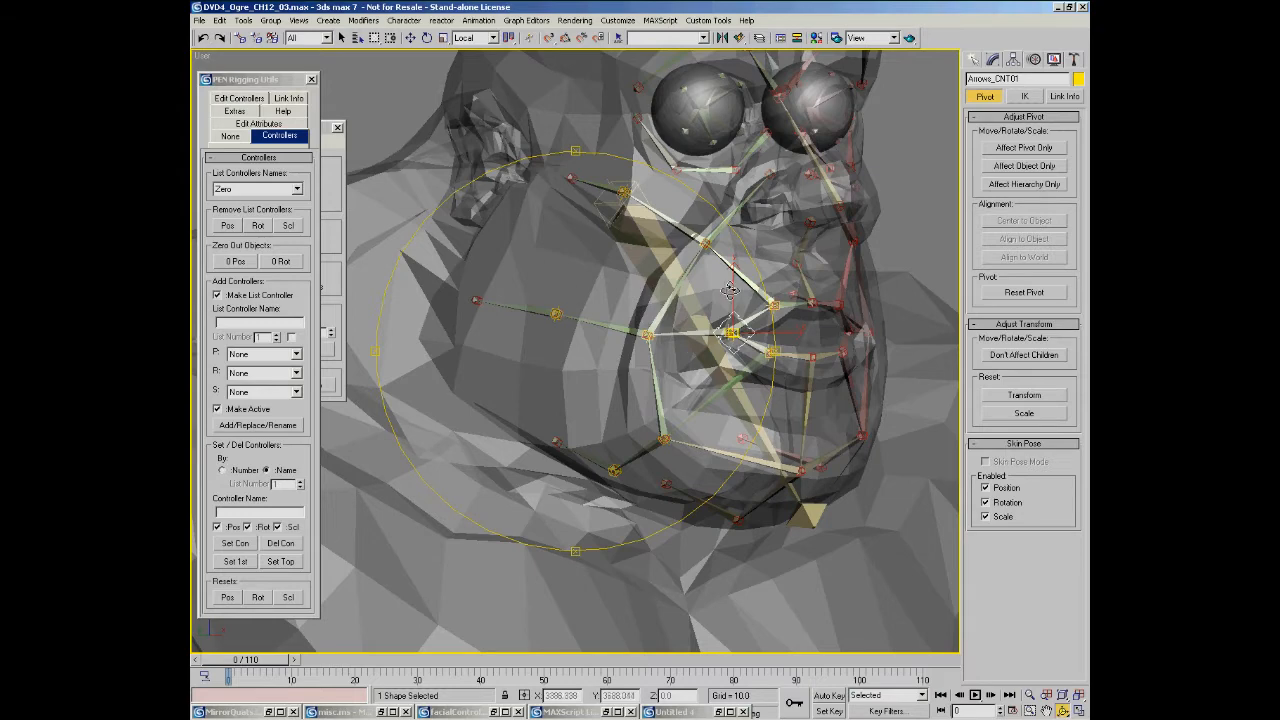
middle_click_drag(691, 285, 661, 252, "alt")
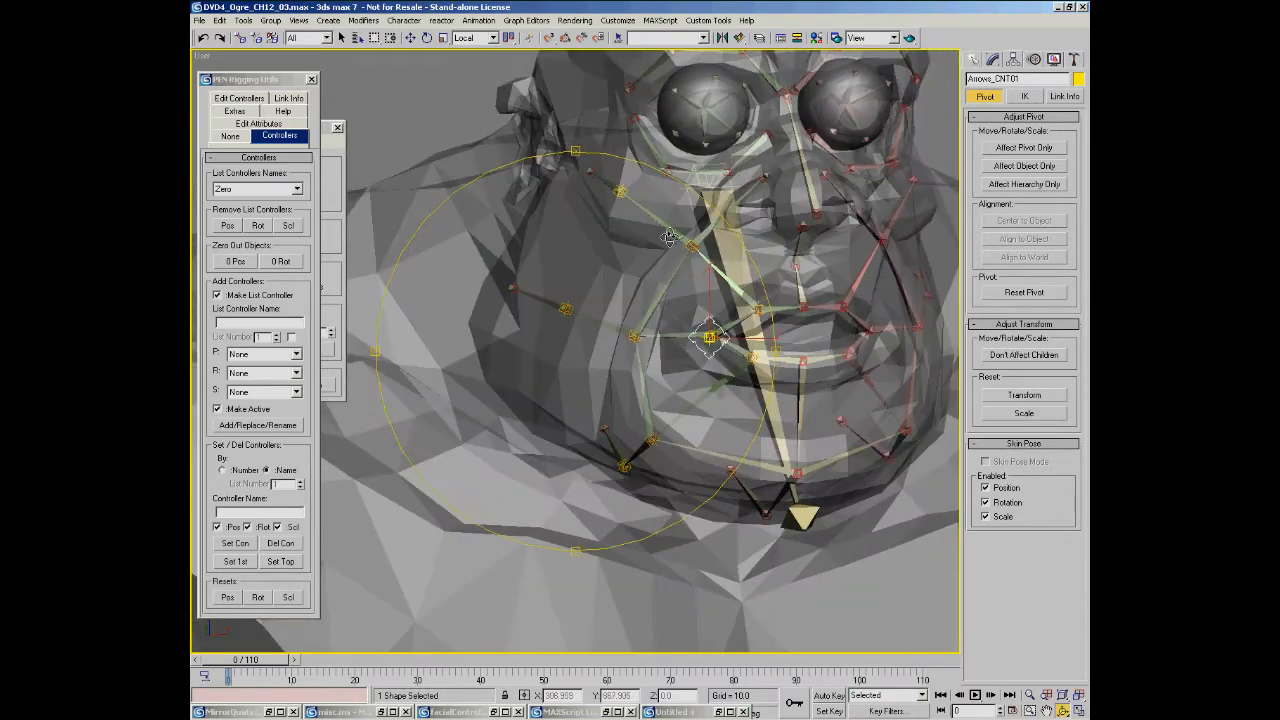
middle_click_drag(684, 237, 615, 343, "alt")
scroll(701, 338, "up", 2)
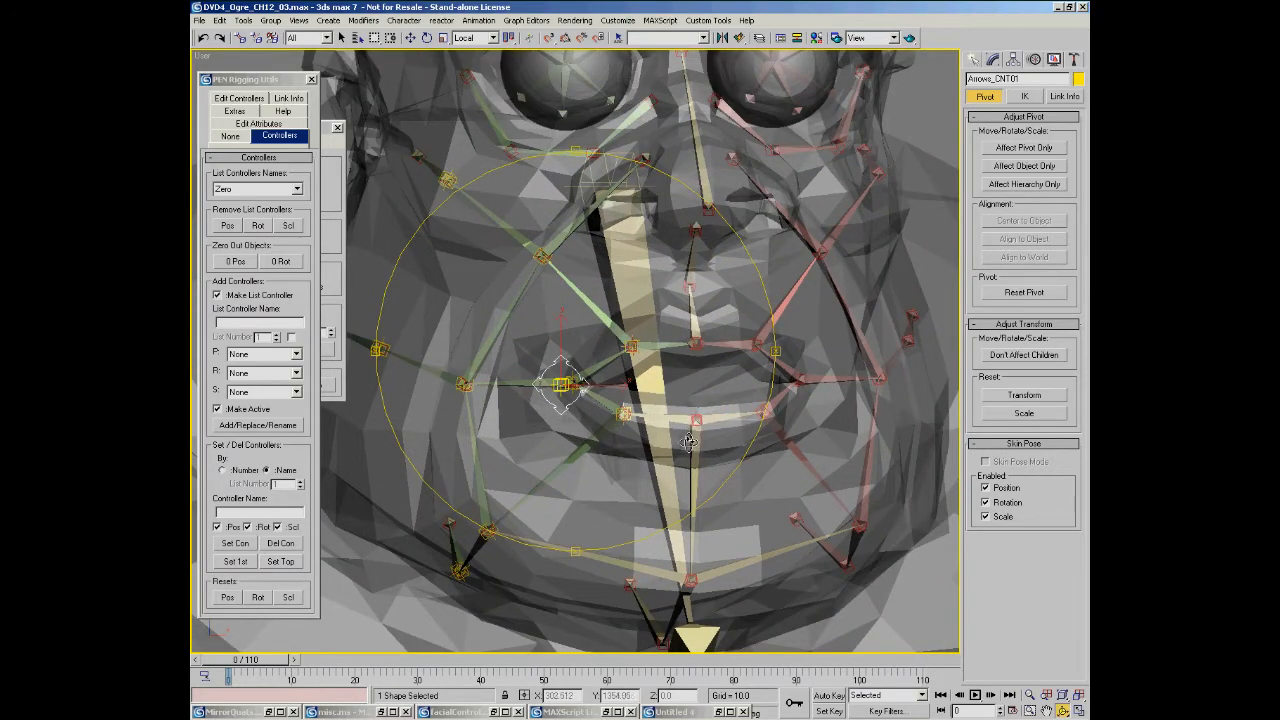
mouse_move(690, 302)
middle_mouse_down("alt")
mouse_move(654, 327)
mouse_move(702, 296)
middle_mouse_up("alt")
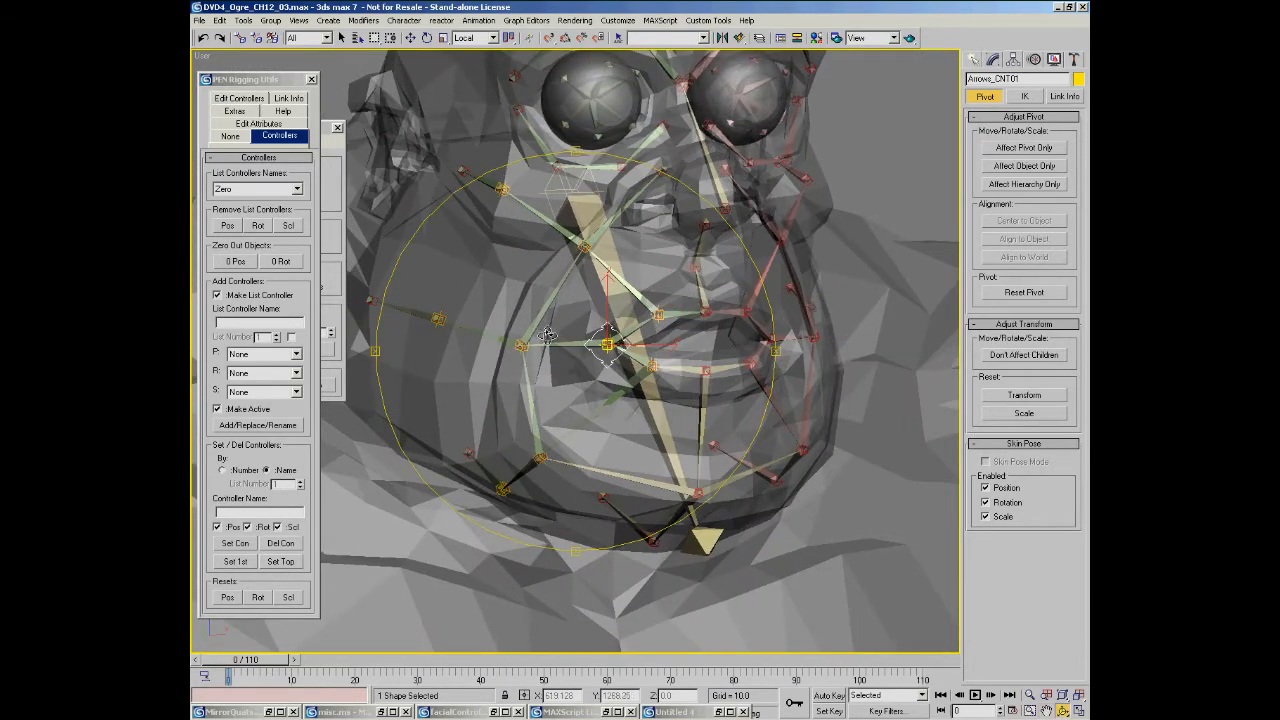
- Clone the mouth-corner arrow control together with its parent group helper, placing the copy toward the cheek
scroll(664, 347, "up", 6)
key("w")
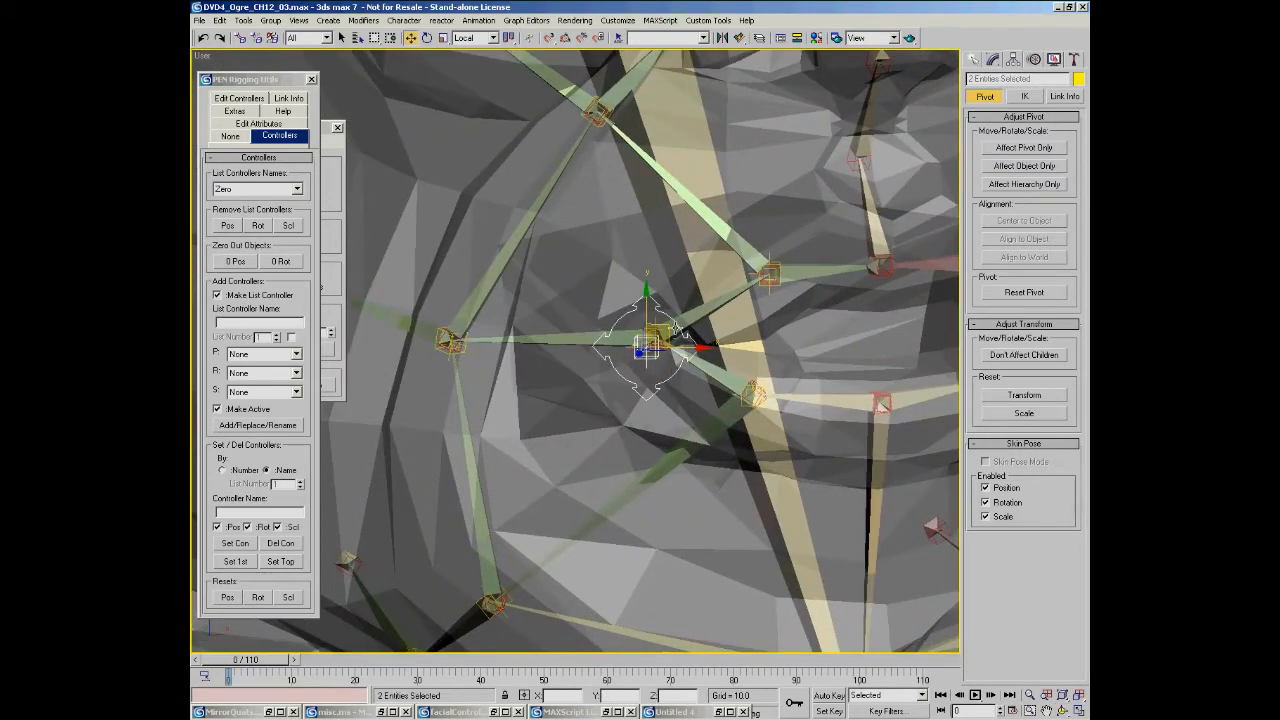
left_click_drag(643, 328, 588, 360, "shift")
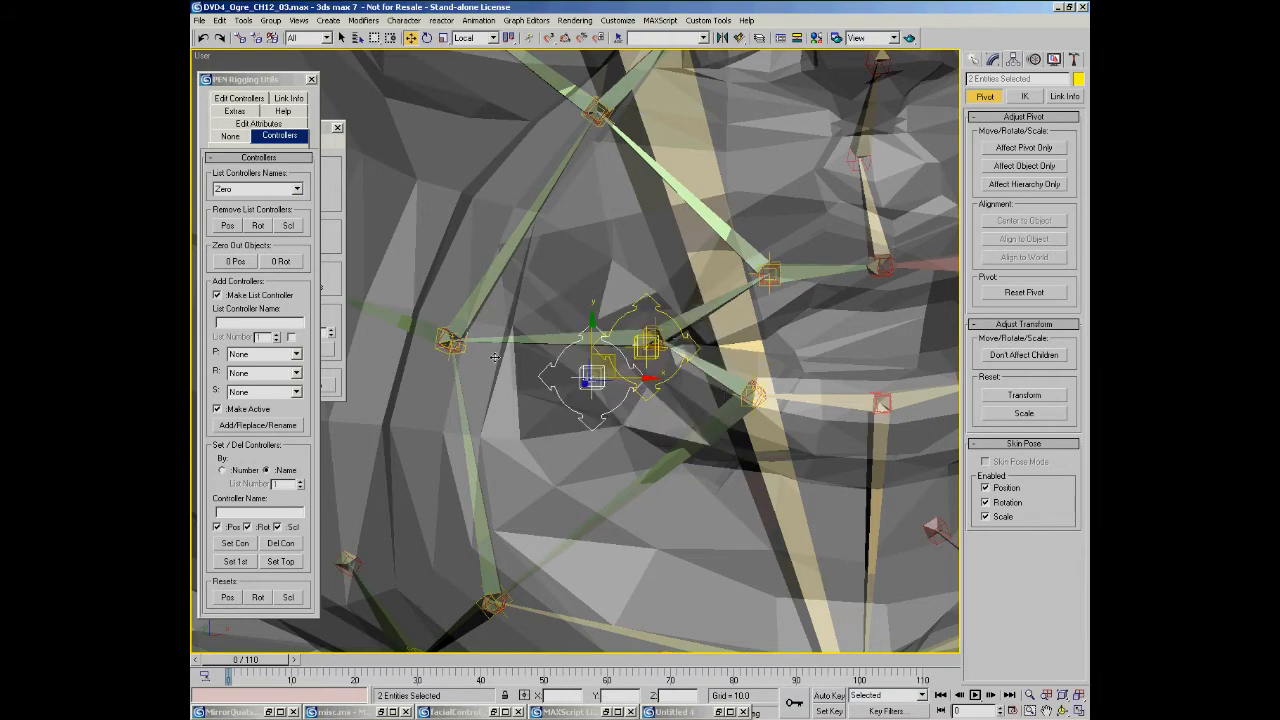
key("Return")
- Align the cloned arrow control and its group helper to the point helper at the outer cheek joint
right_click(488, 381)
left_click(532, 320)
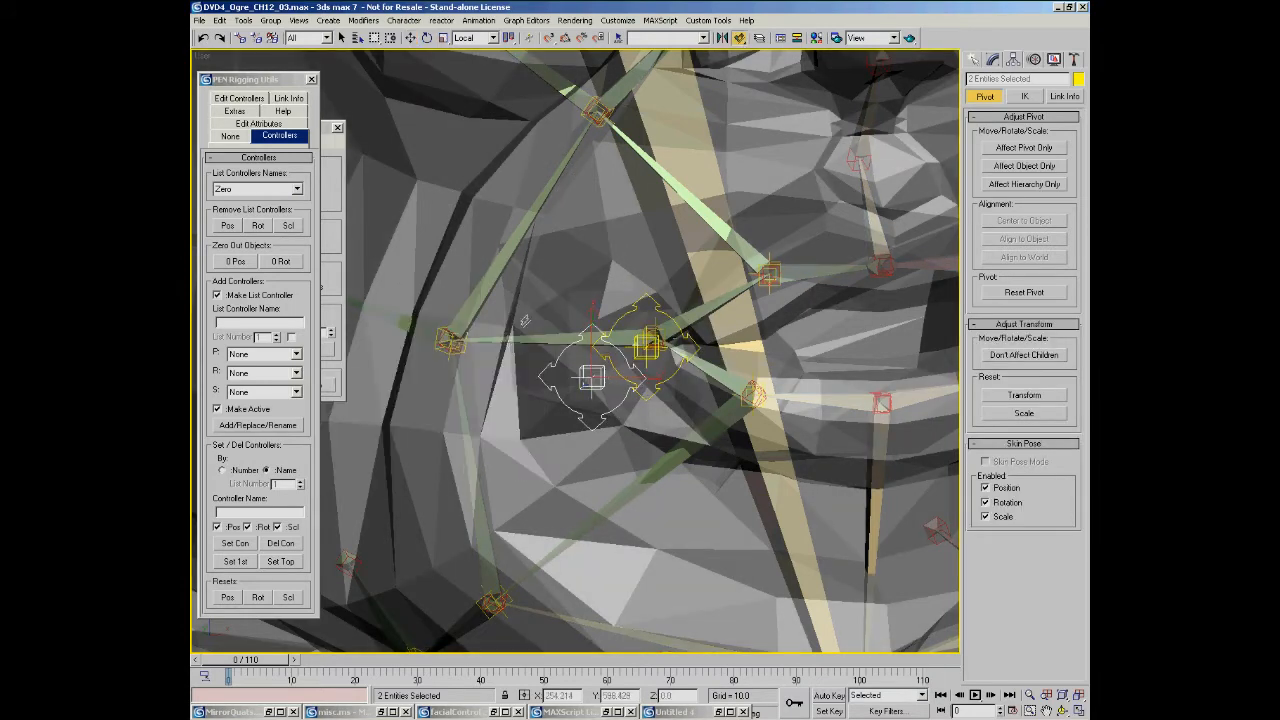
left_click(455, 345)
- Move the cloned control's group helper out in front of the cheek joint and rotate it to follow the cheek surface
middle_click_drag(502, 370, 678, 356)
right_click(678, 356)
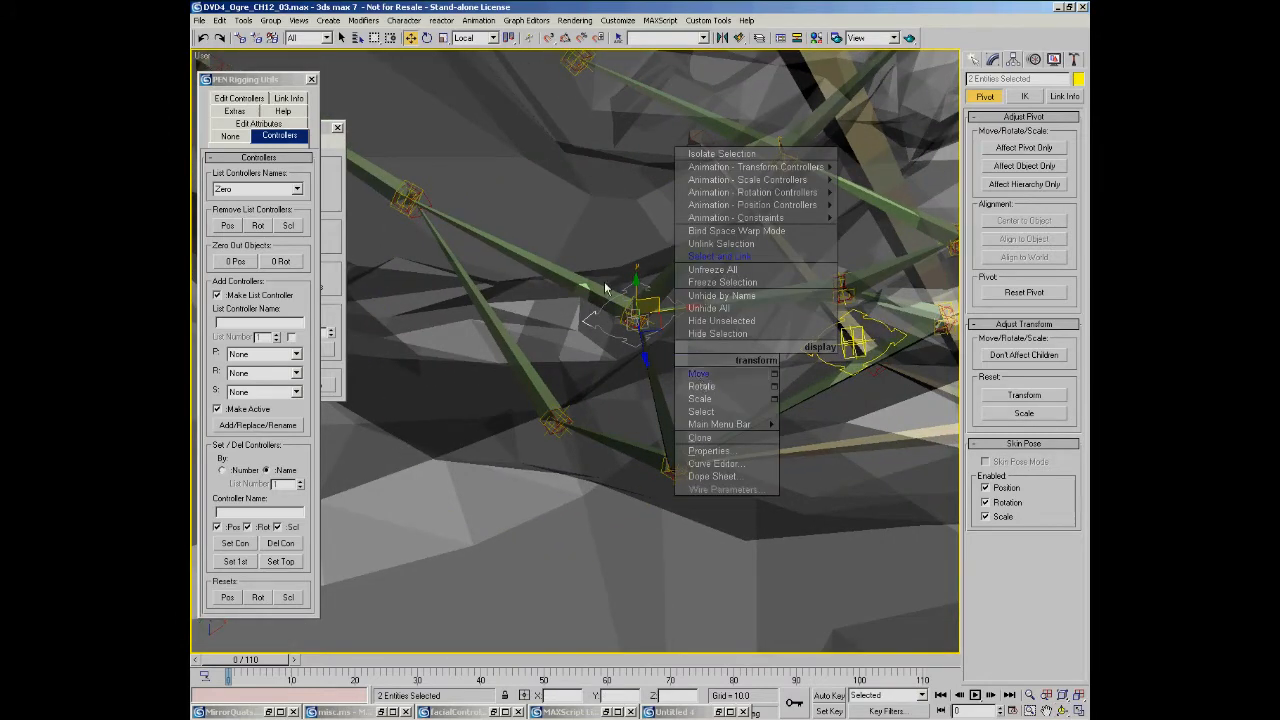
left_click(604, 283)
left_click(638, 341)
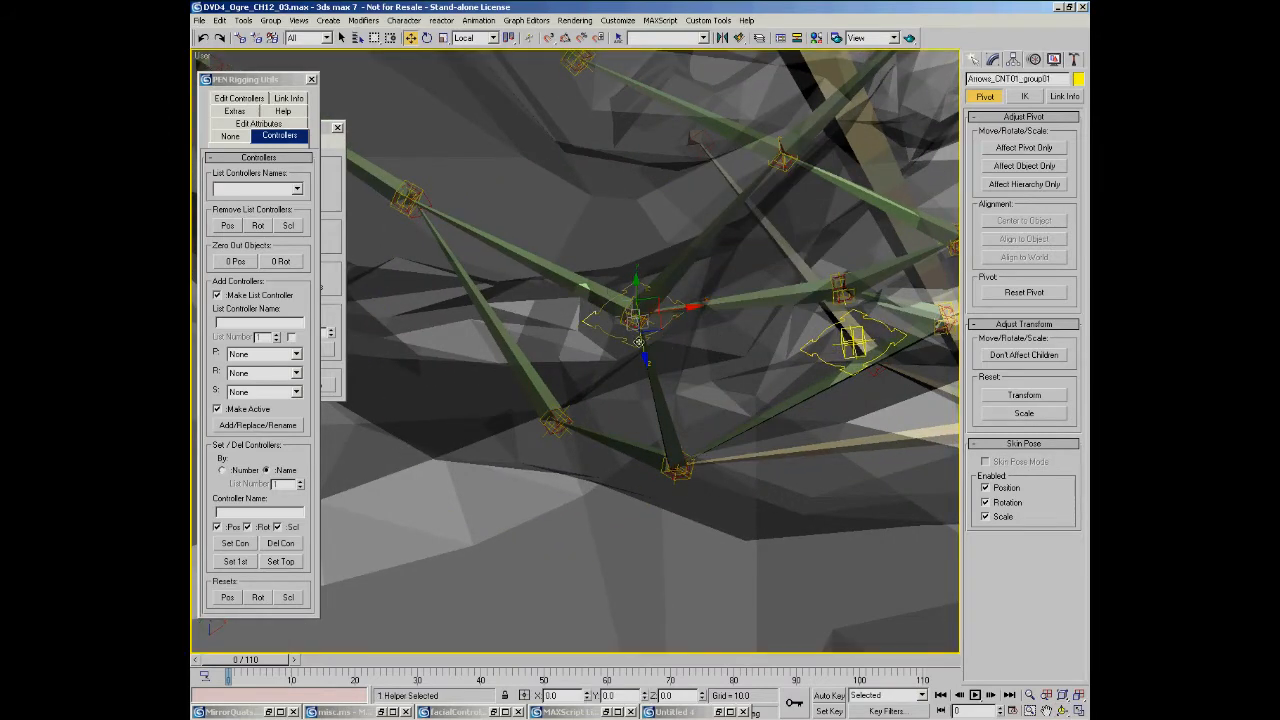
right_click(700, 395)
left_click(735, 424)
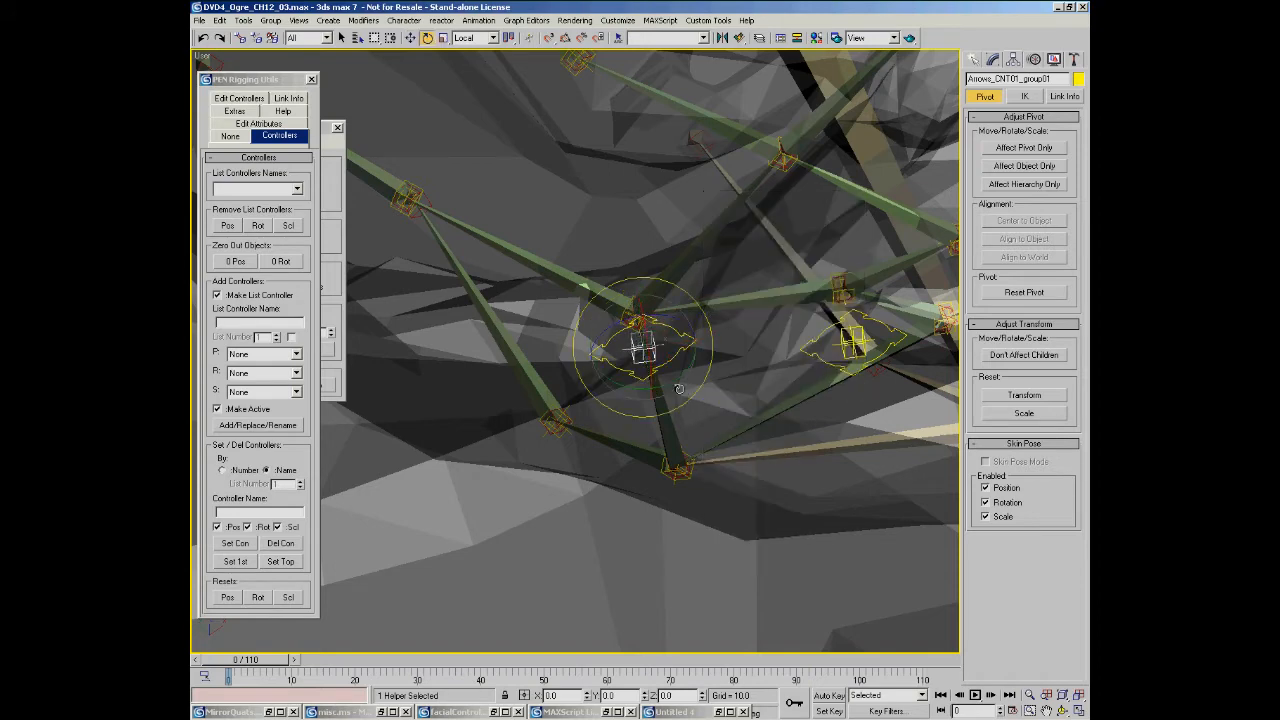
left_click_drag(656, 384, 648, 382)
- Fine-tune the position of the cloned control's group helper so the arrows sit just outside the cheek skin at the joint
middle_click_drag(702, 360, 697, 387)
right_click(672, 397)
left_click(713, 425)
key("w")
left_click_drag(632, 389, 618, 396)
mouse_move(677, 395)
middle_mouse_down("alt")
mouse_move(677, 417)
mouse_move(665, 410)
middle_mouse_up("alt")
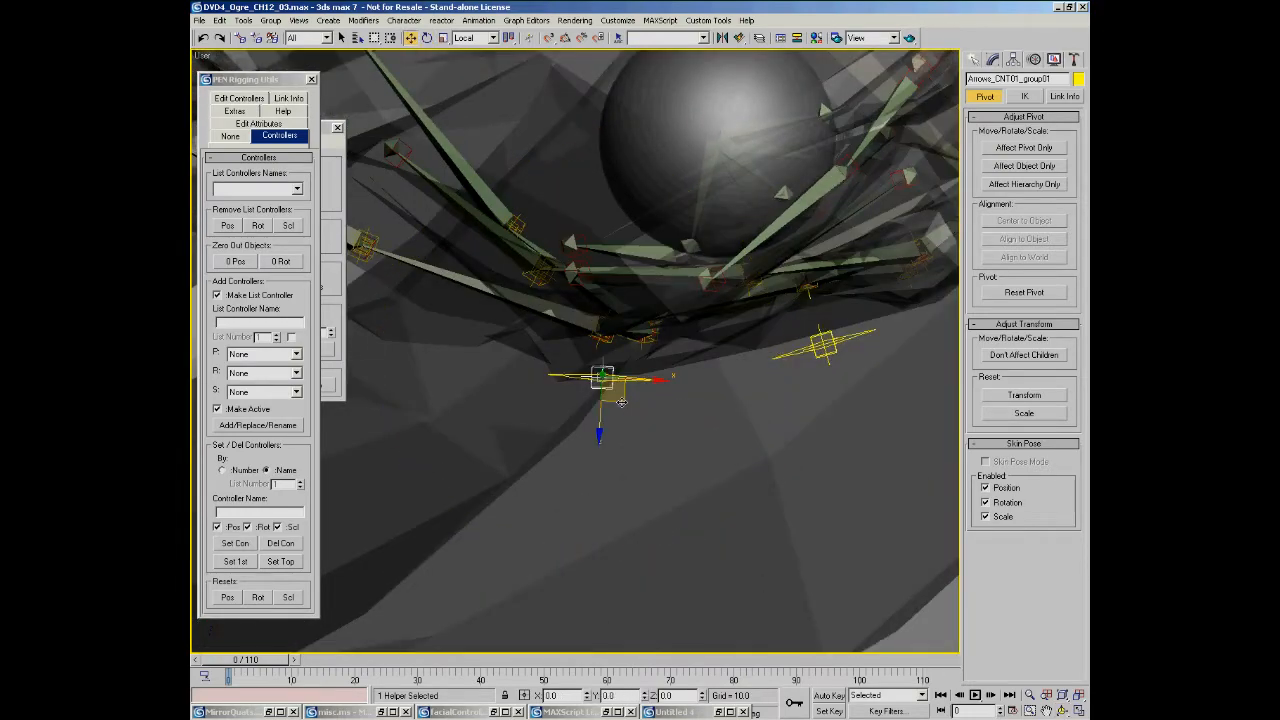
left_click_drag(621, 402, 616, 403)
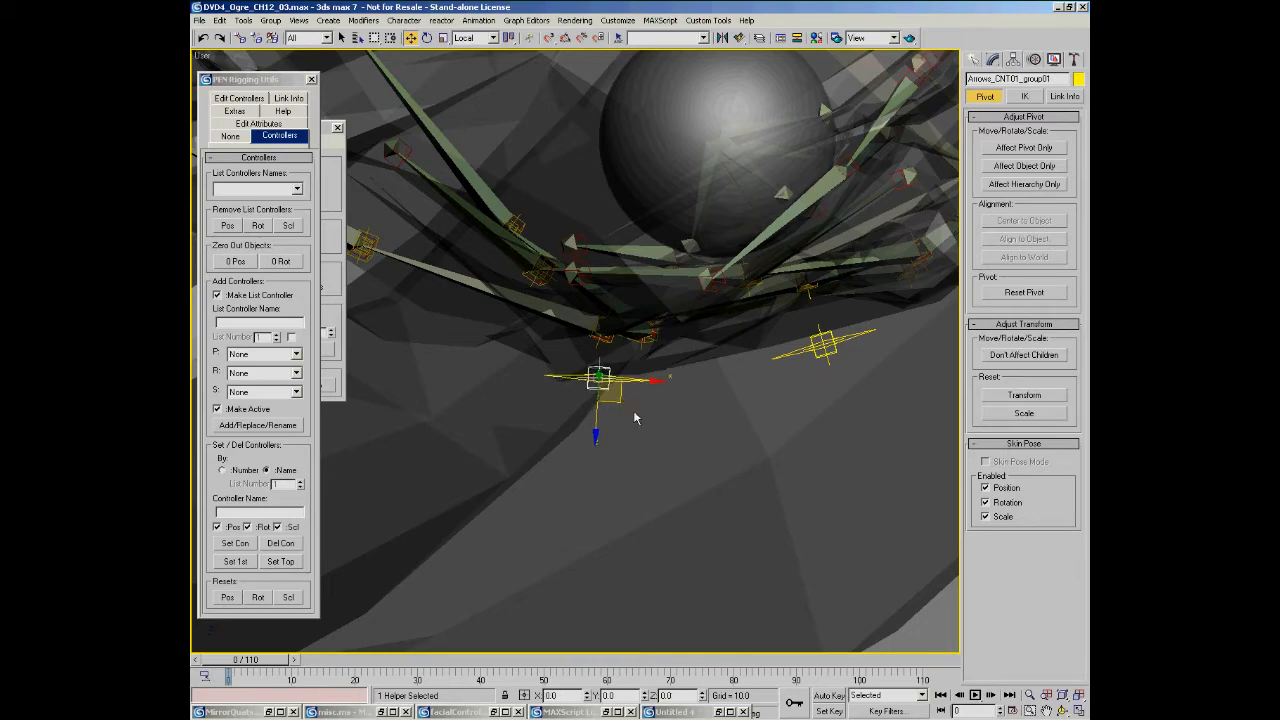
middle_click_drag(635, 418, 663, 341, "alt")
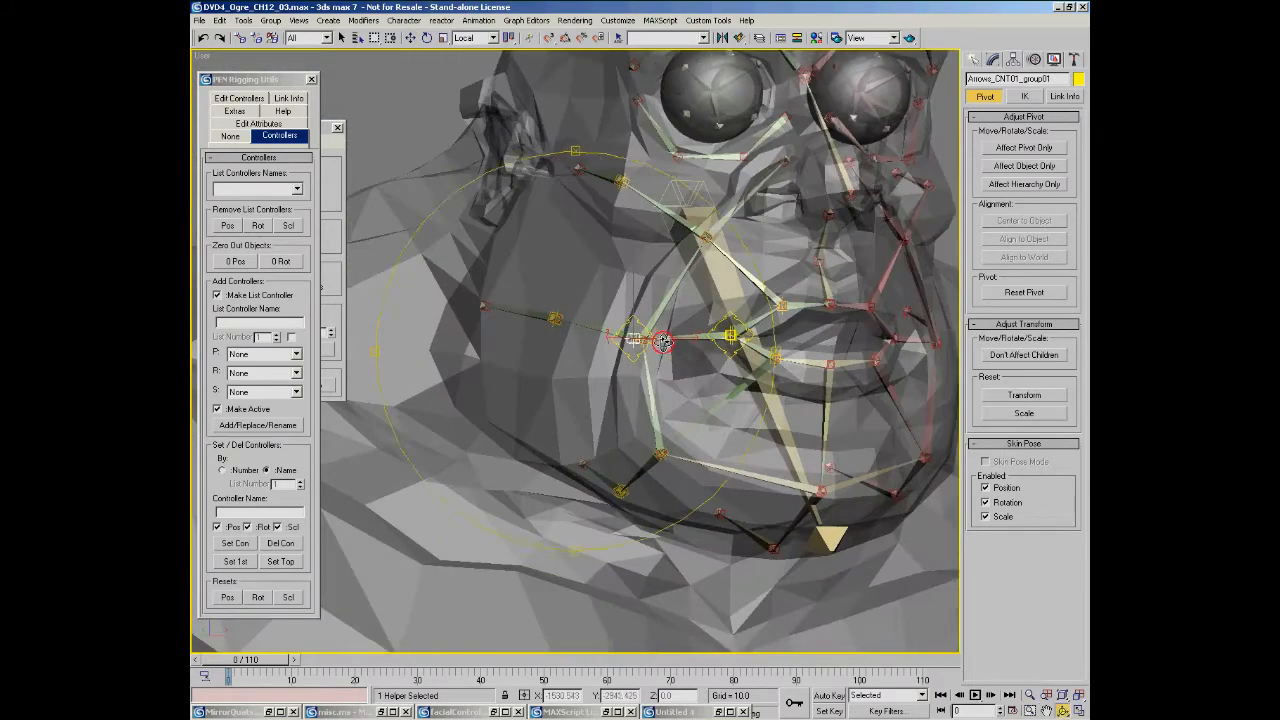
scroll(720, 342, "up", 5)
key("w")
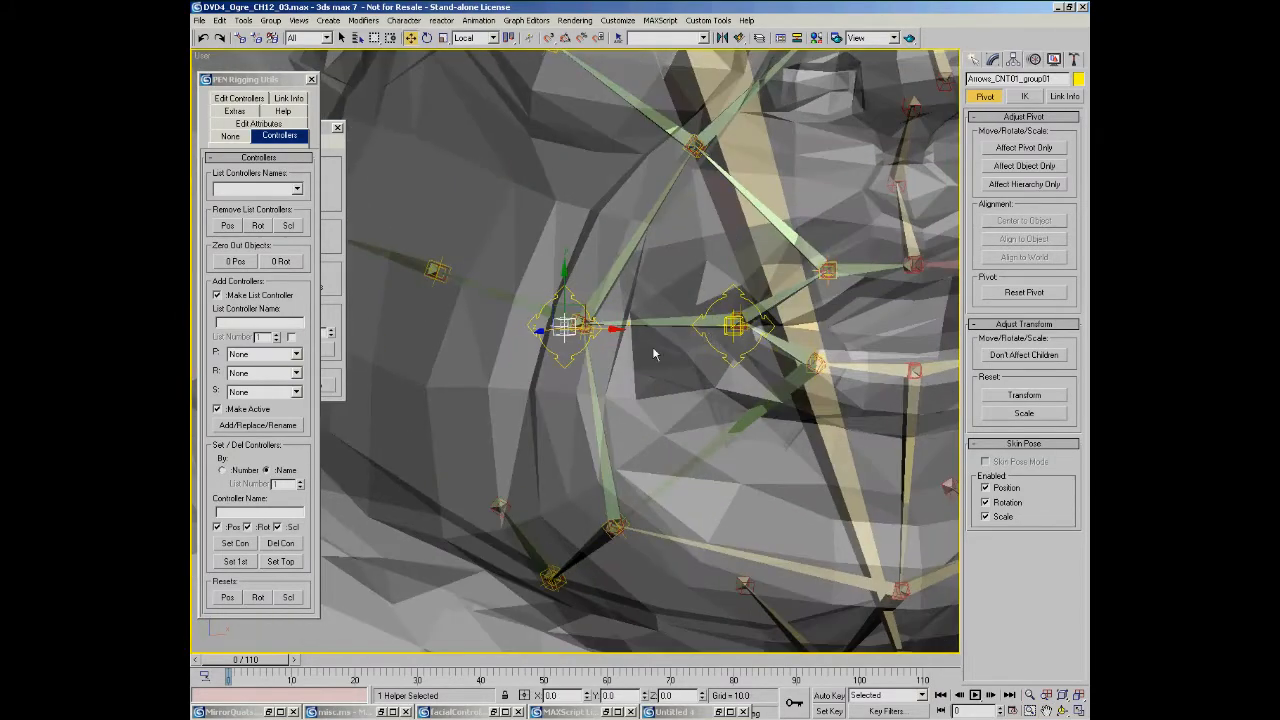
middle_click_drag(589, 325, 570, 321)
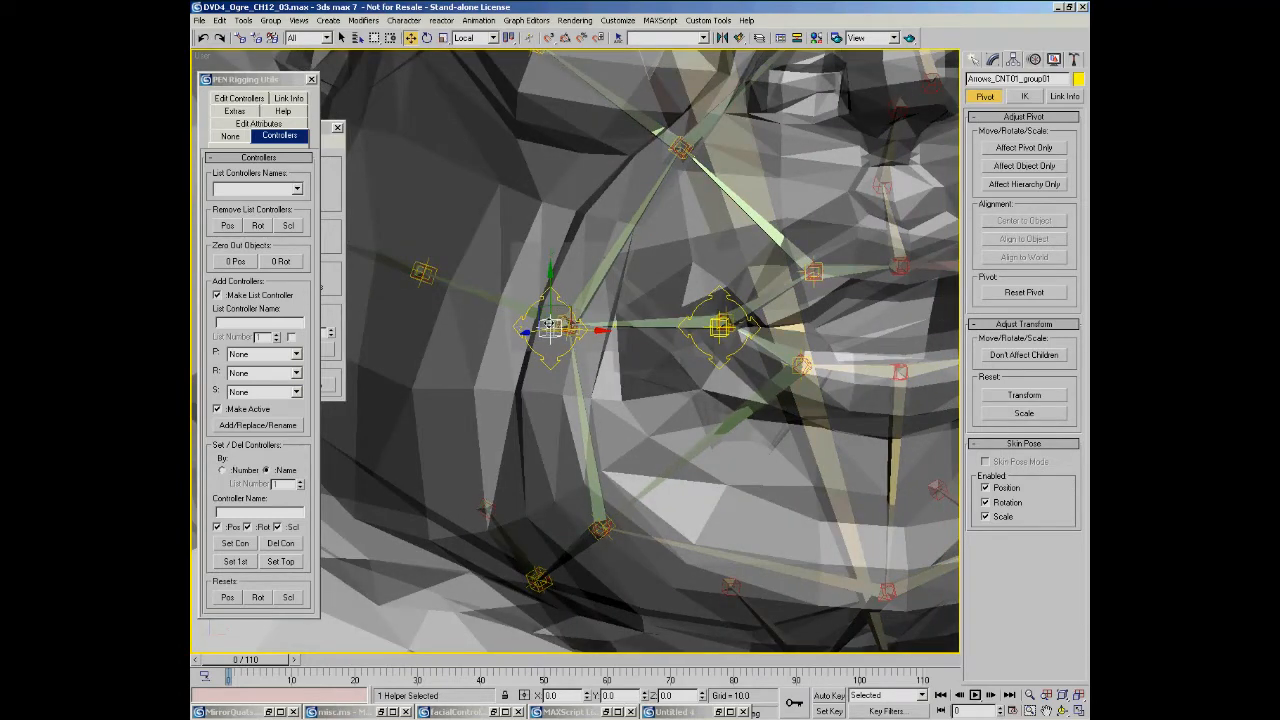
- Try moving the mouth-corner arrow control toward the cheek to test how the face joint follows, and cancel the move
middle_click_drag(575, 318, 572, 347, "alt")
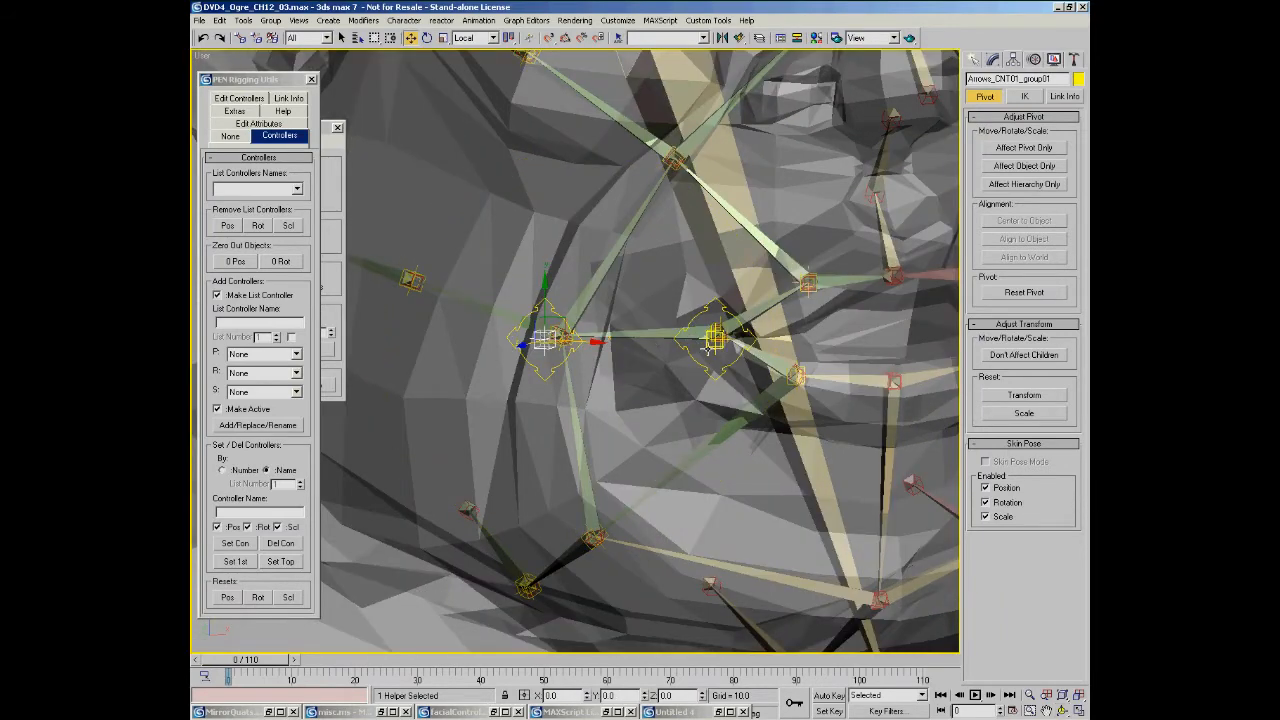
key("Page_Up")
middle_click_drag(724, 371, 629, 355)
key("Page_Up")
scroll(661, 356, "down", 2)
left_click(654, 373)
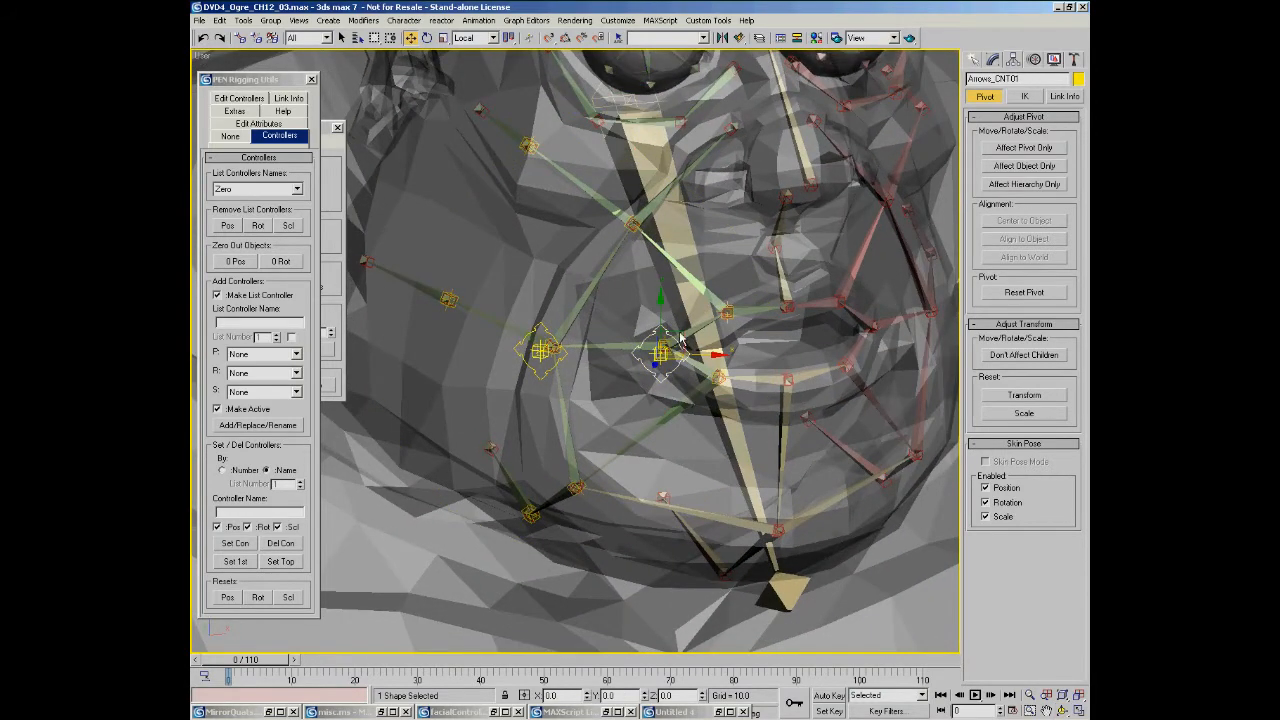
left_click_drag(674, 335, 585, 354)
right_click(585, 354)
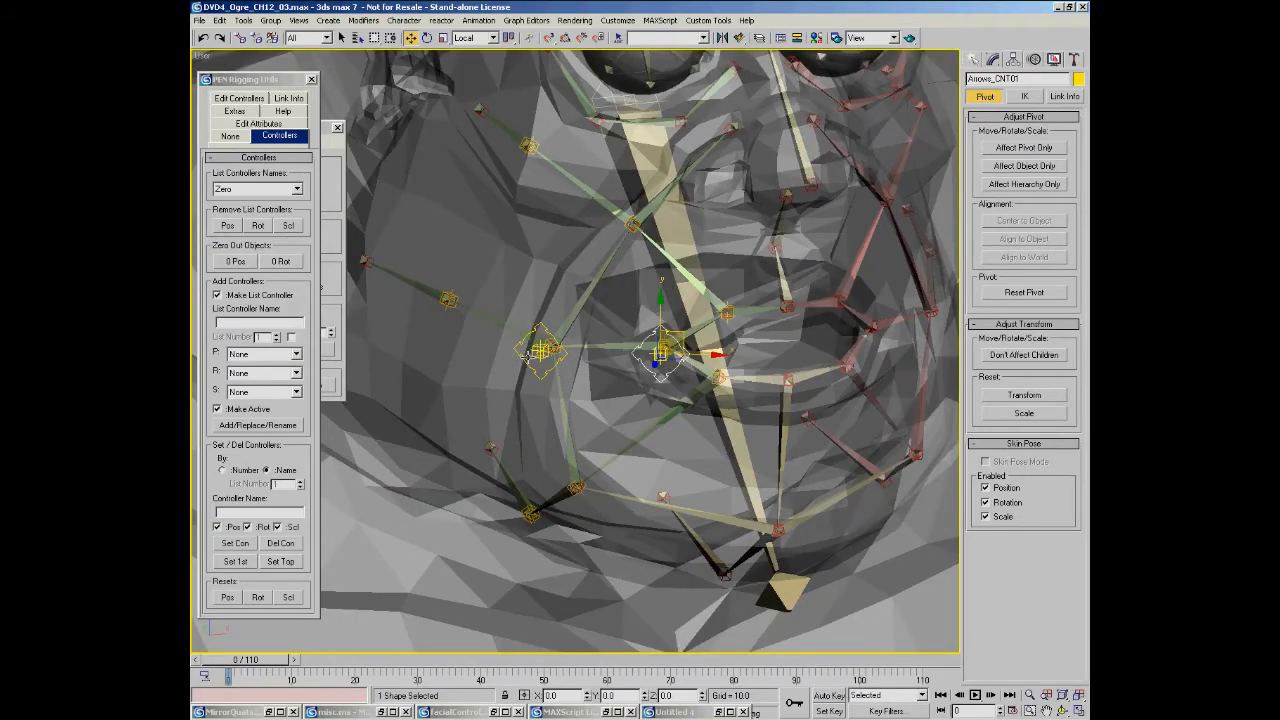
- Select the cheek arrow control's group helper and inspect its placement against the cheek joint from several angles
middle_click_drag(620, 362, 604, 295, "alt")
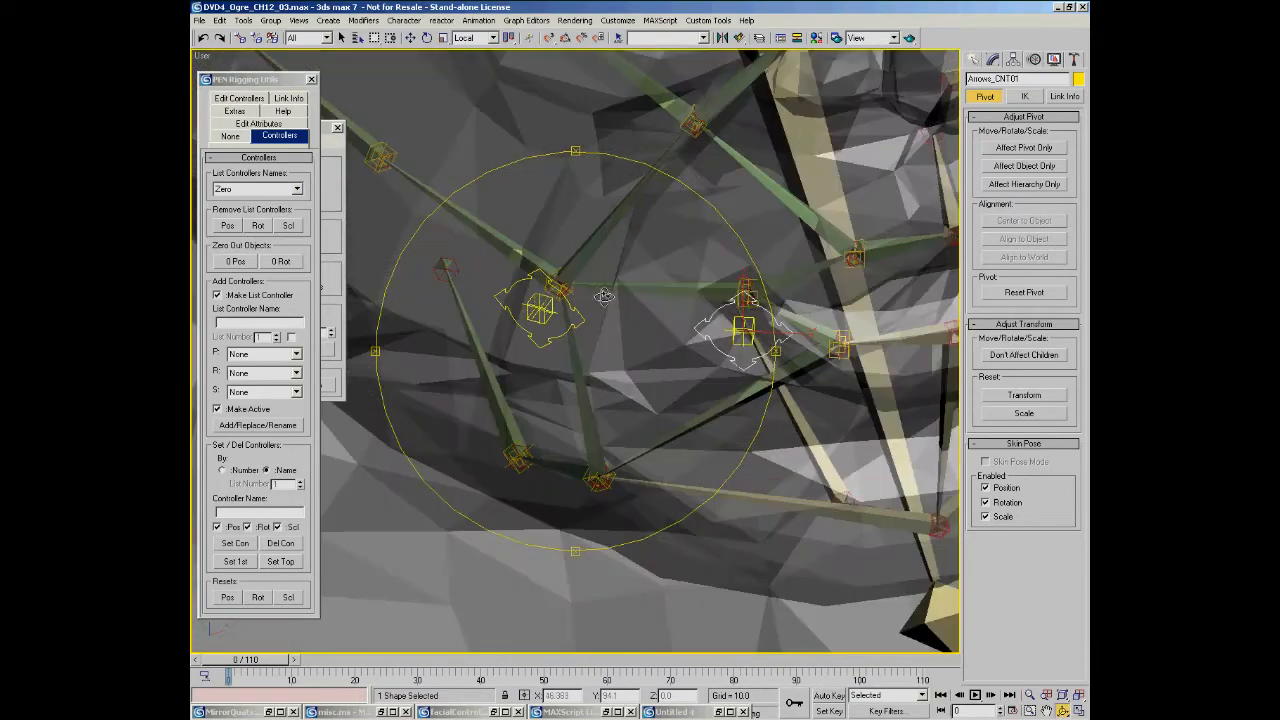
middle_click_drag(499, 267, 577, 336, "alt")
left_click(538, 389)
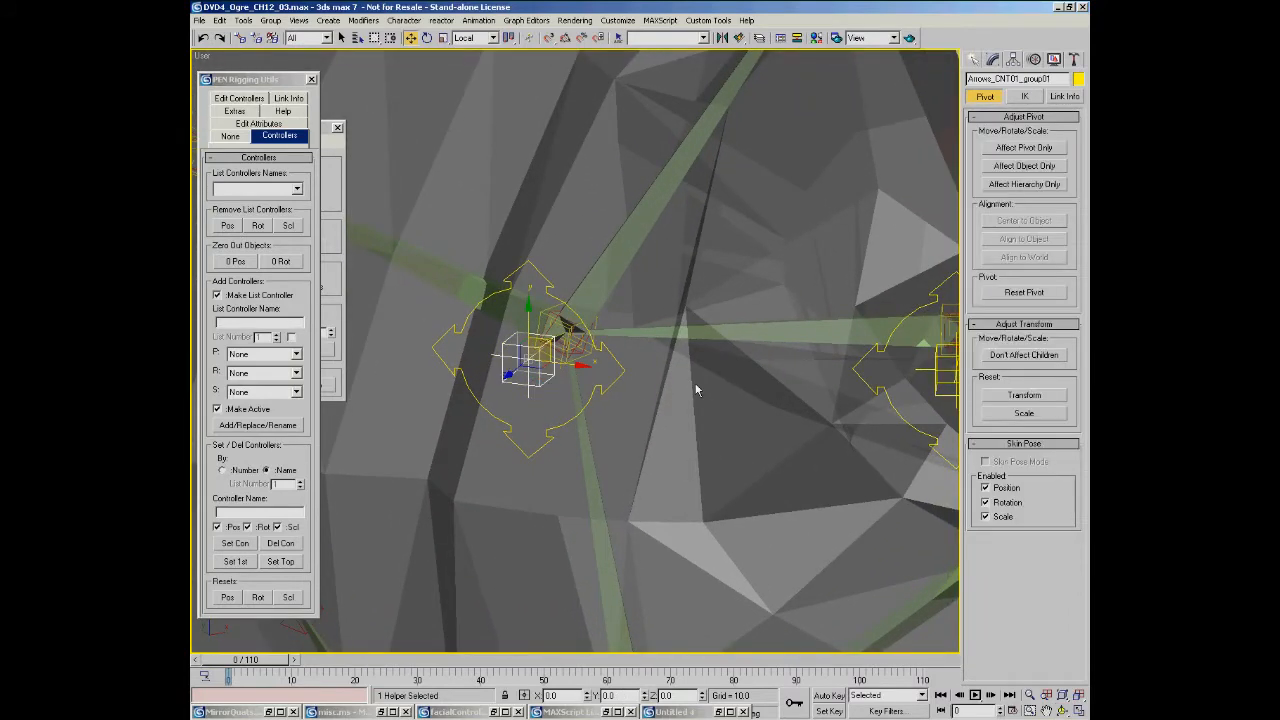
middle_click_drag(697, 387, 669, 357)
key("ctrl+r")
left_click_drag(669, 357, 533, 352)
key("alt+z")
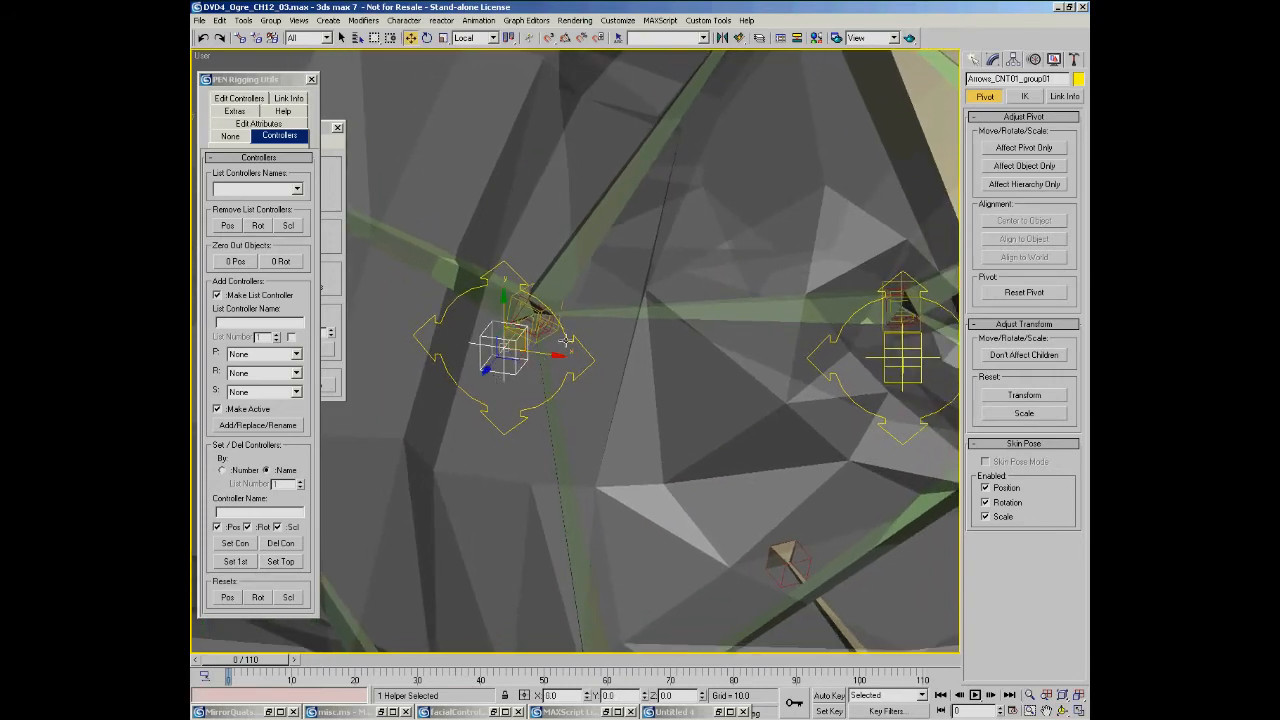
middle_click_drag(545, 320, 561, 316)
key("ctrl+r")
left_click_drag(561, 316, 556, 327)
key("alt+z")
left_click_drag(556, 327, 548, 325)
key("ctrl+r")
key("w")
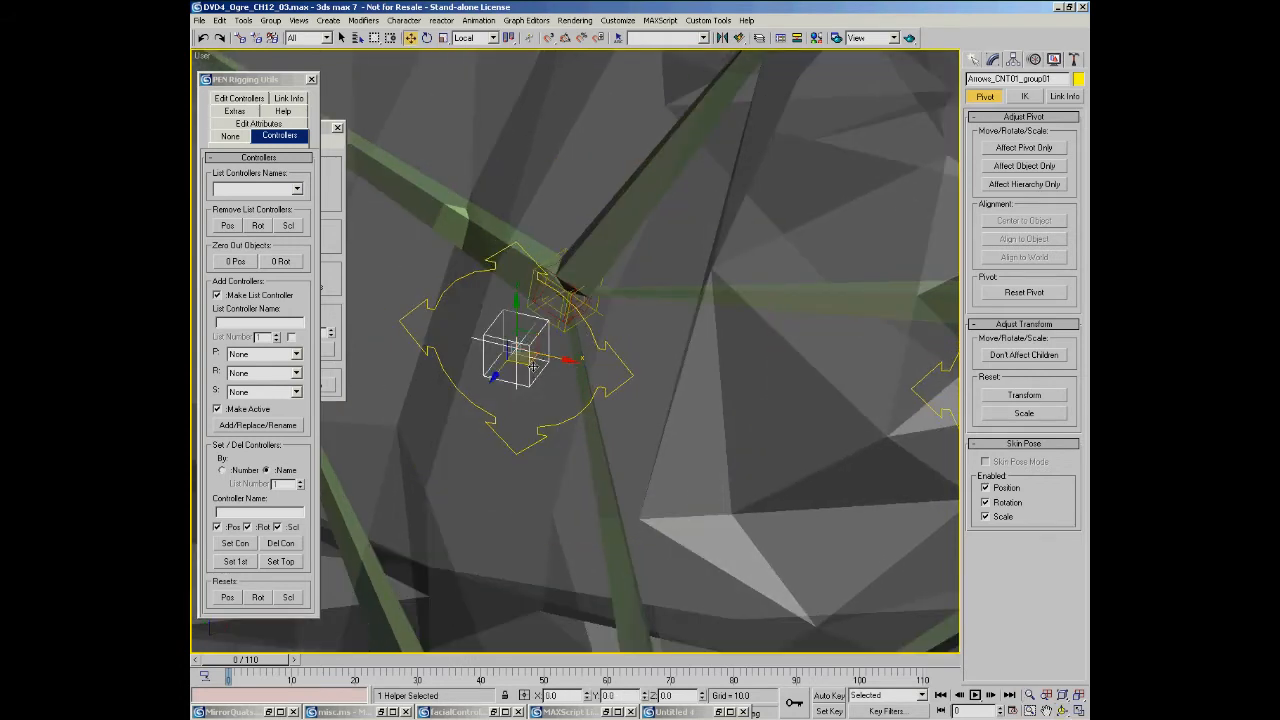
- Link the cheek control's group helper to the point helper at the cheek joint, locking the selection while linking
right_click(523, 361)
left_click(570, 263)
key("space")
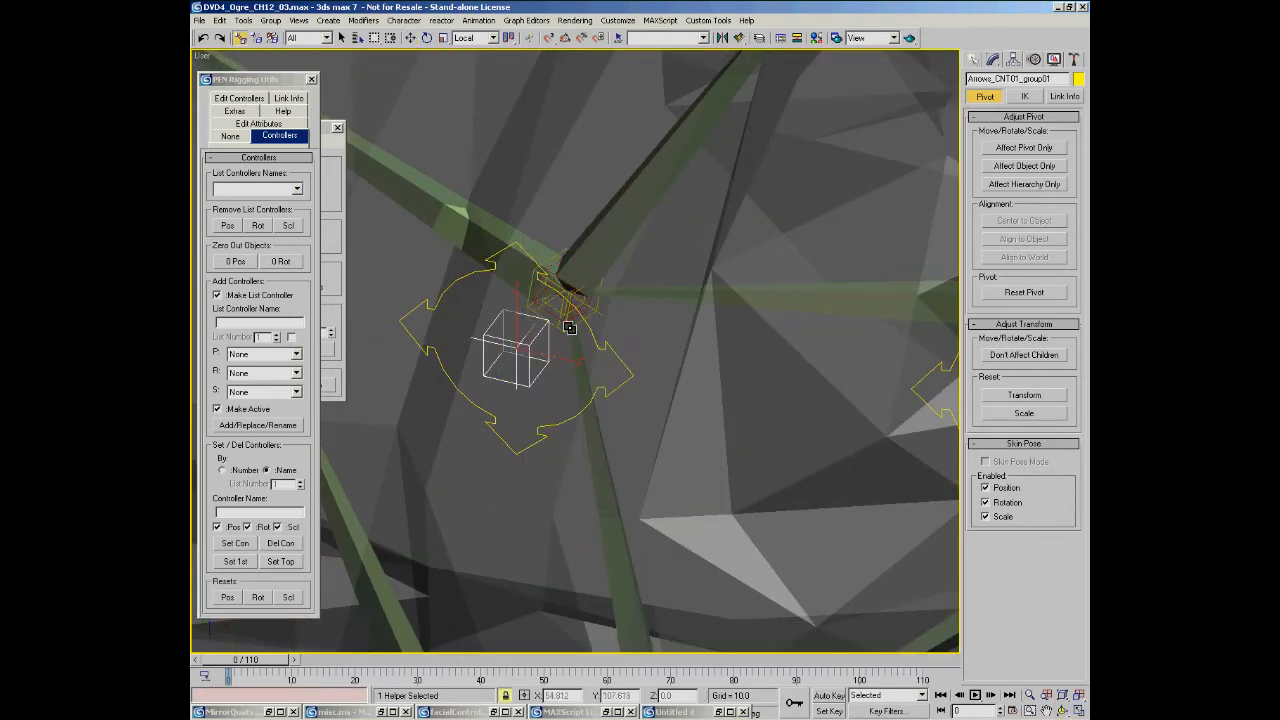
left_click_drag(602, 315, 604, 315)
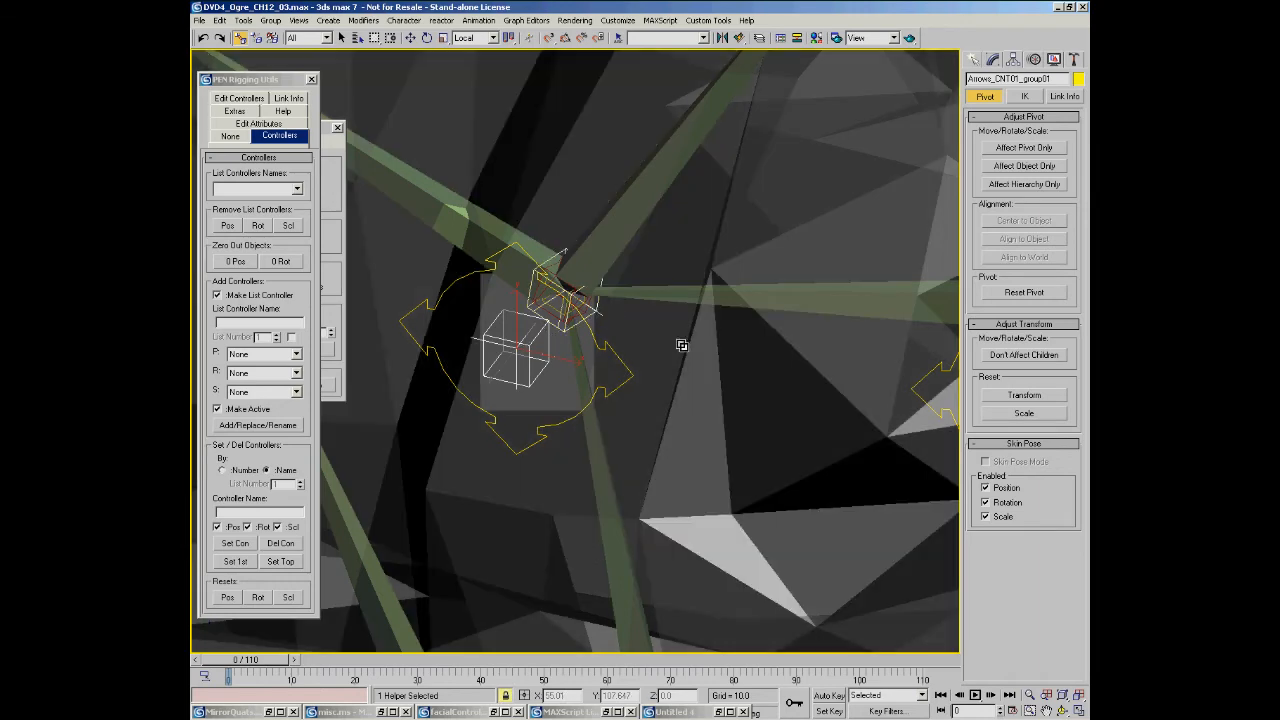
middle_click_drag(700, 369, 819, 368, "alt")
key("space")
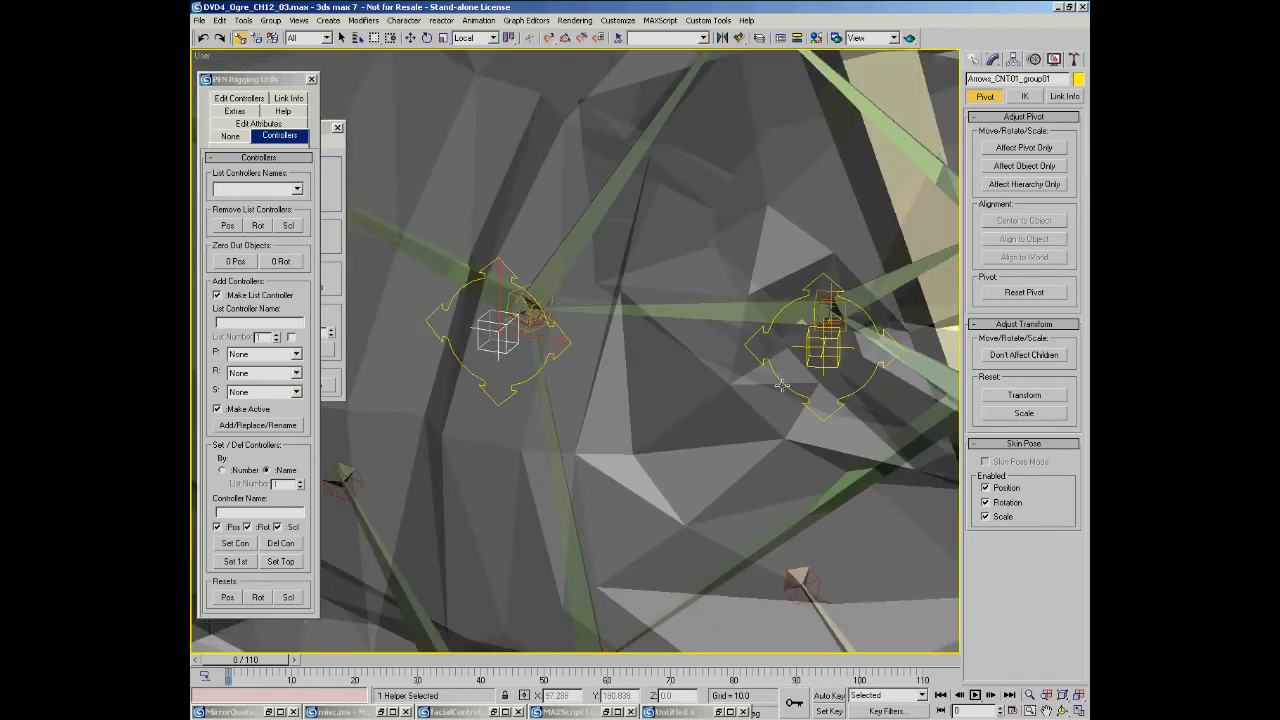
- Try small moves on the mouth-corner control and the cheek arrow control to compare how they respond
key("w")
mouse_move(866, 347)
left_mouse_down()
mouse_move(795, 348)
mouse_move(877, 352)
left_mouse_up()
right_click(877, 352)
left_click(544, 333)
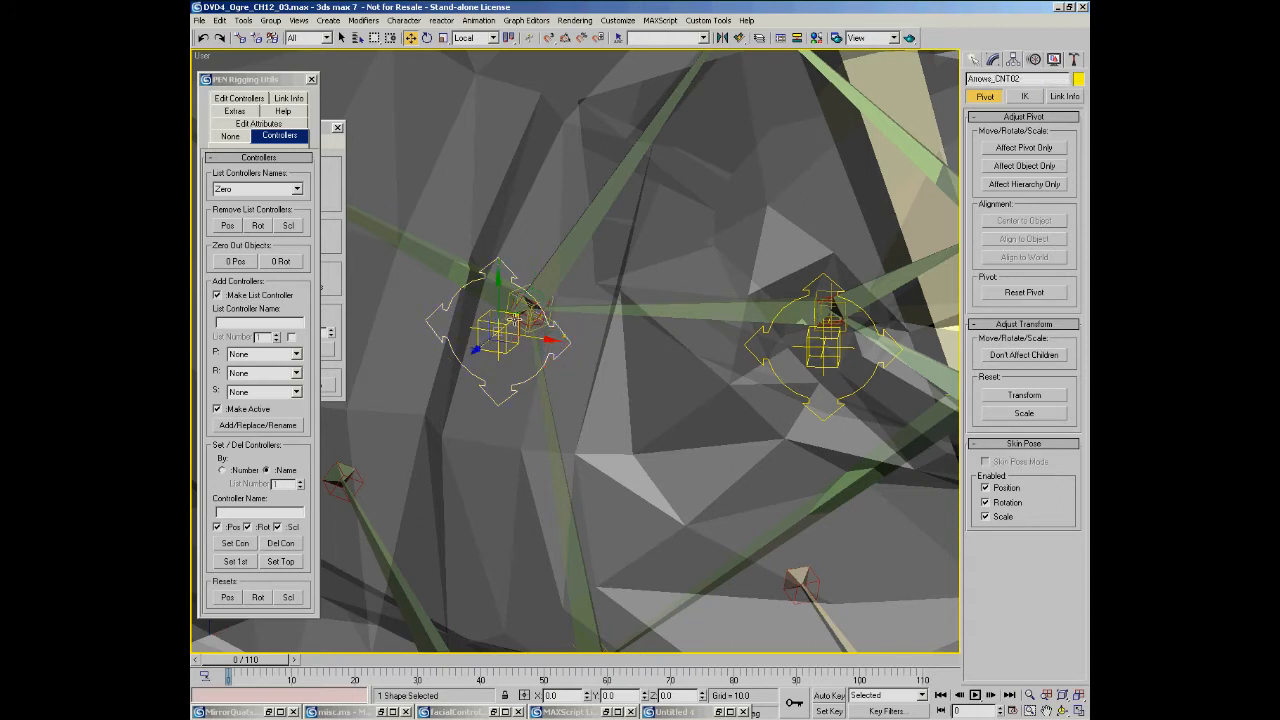
left_click_drag(533, 335, 540, 336)
- Try to align the cheek control's group helper to the orientation of a helper at the cheek joint
scroll(543, 346, "up", 3)
middle_click_drag(573, 340, 538, 308)
key("w")
left_click(535, 309)
left_click(565, 285)
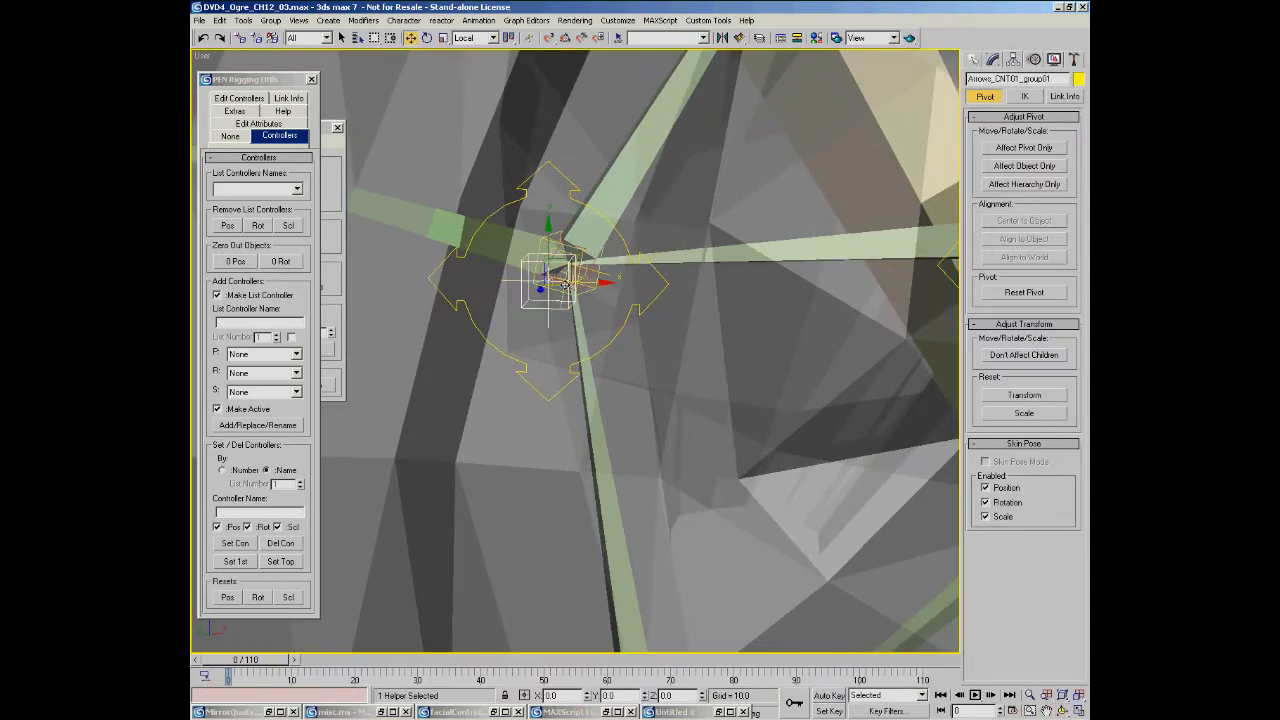
right_click(604, 309)
left_click(632, 290)
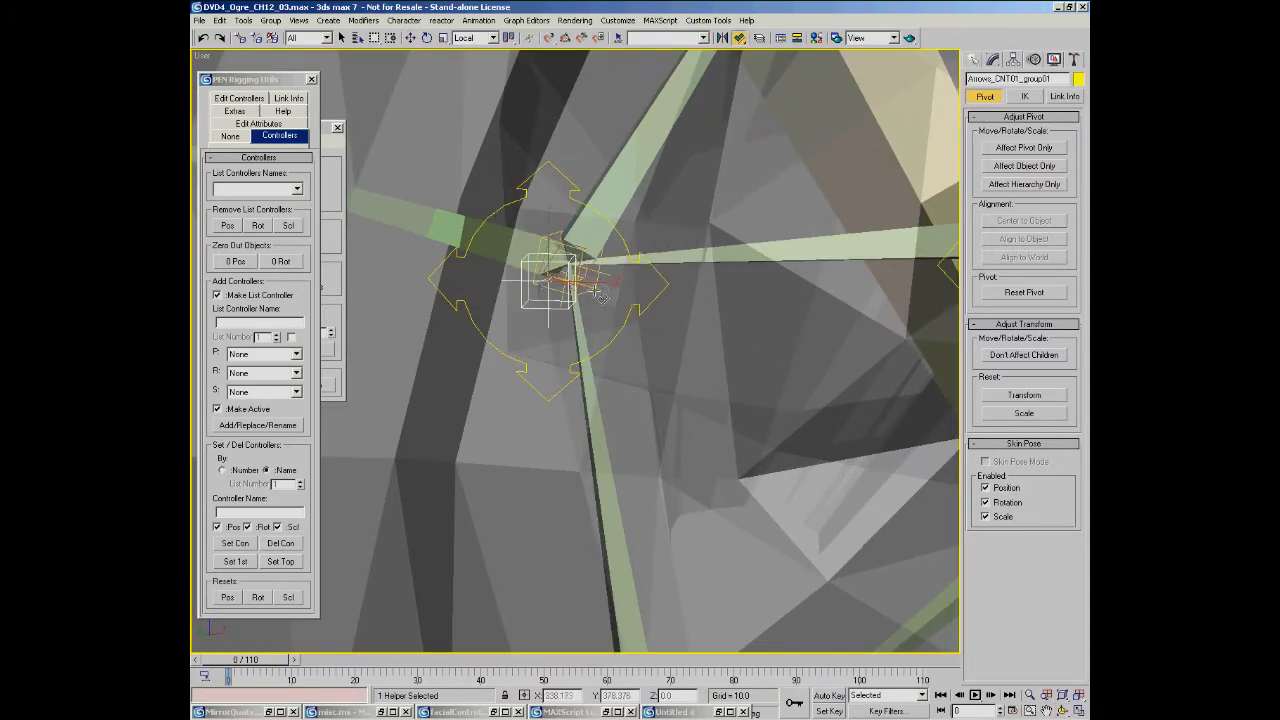
left_click(593, 292)
left_click(726, 273)
middle_click_drag(684, 300, 653, 322, "alt")
scroll(650, 328, "down", 3)
key("w")
- Unlink the cheek control's group helper and align only its local X, Y and Z orientation to Ogre_BN_Rface01_PT_group
right_click(748, 348)
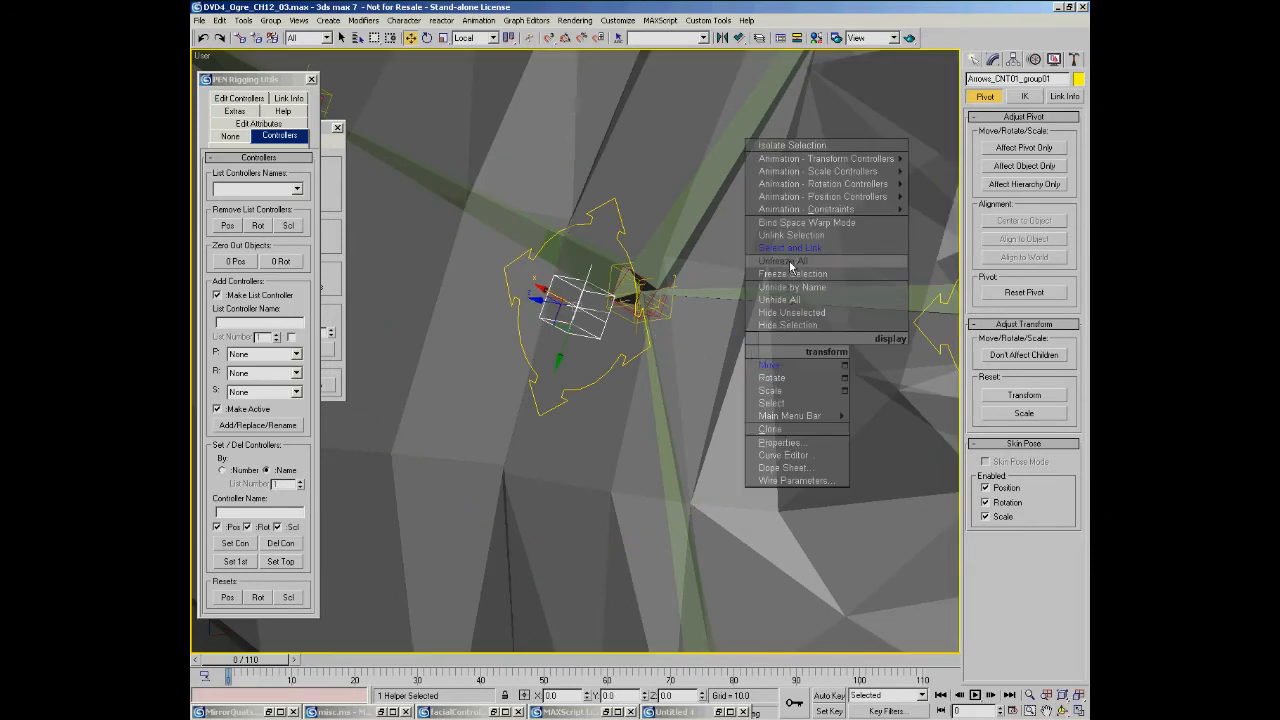
left_click(791, 241)
right_click(709, 366, "alt")
left_click(689, 318)
left_click(673, 322)
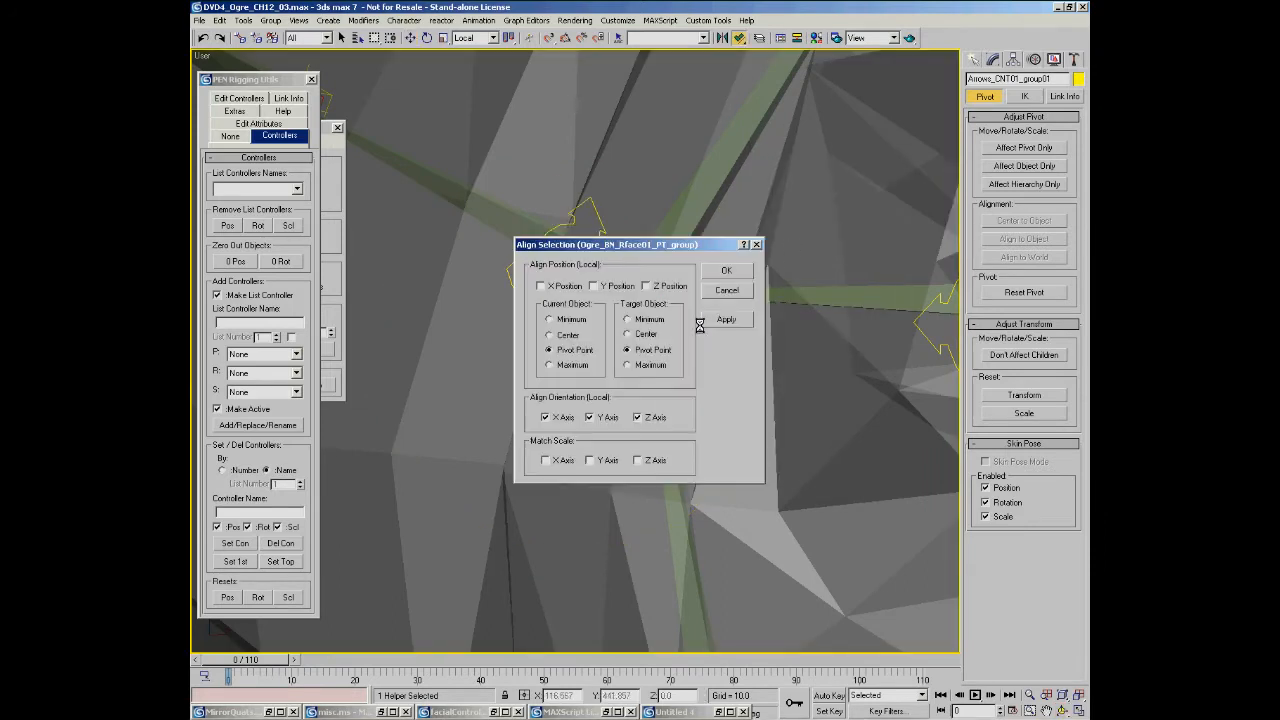
left_click(717, 271)
middle_click_drag(709, 292, 738, 215)
middle_click_drag(738, 215, 654, 349)
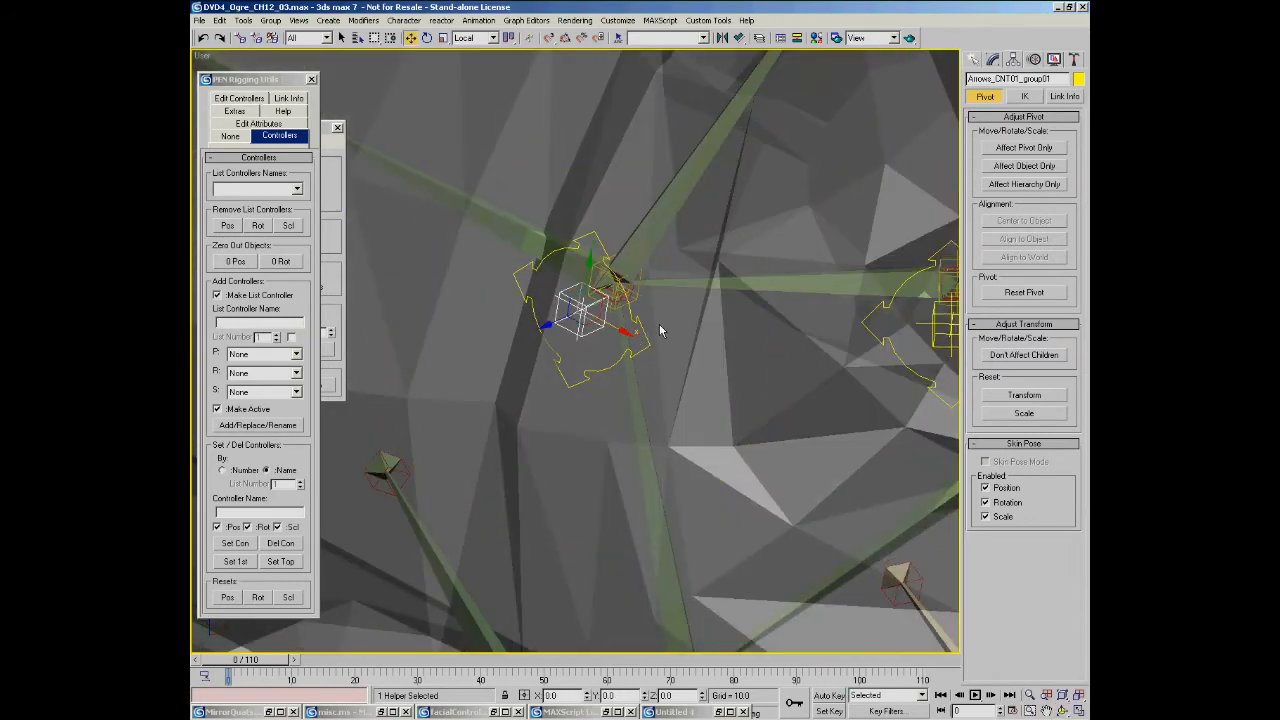
- Link the realigned group helper of the cheek control to the point helper at the cheek joint
right_click(660, 342)
left_click(694, 244)
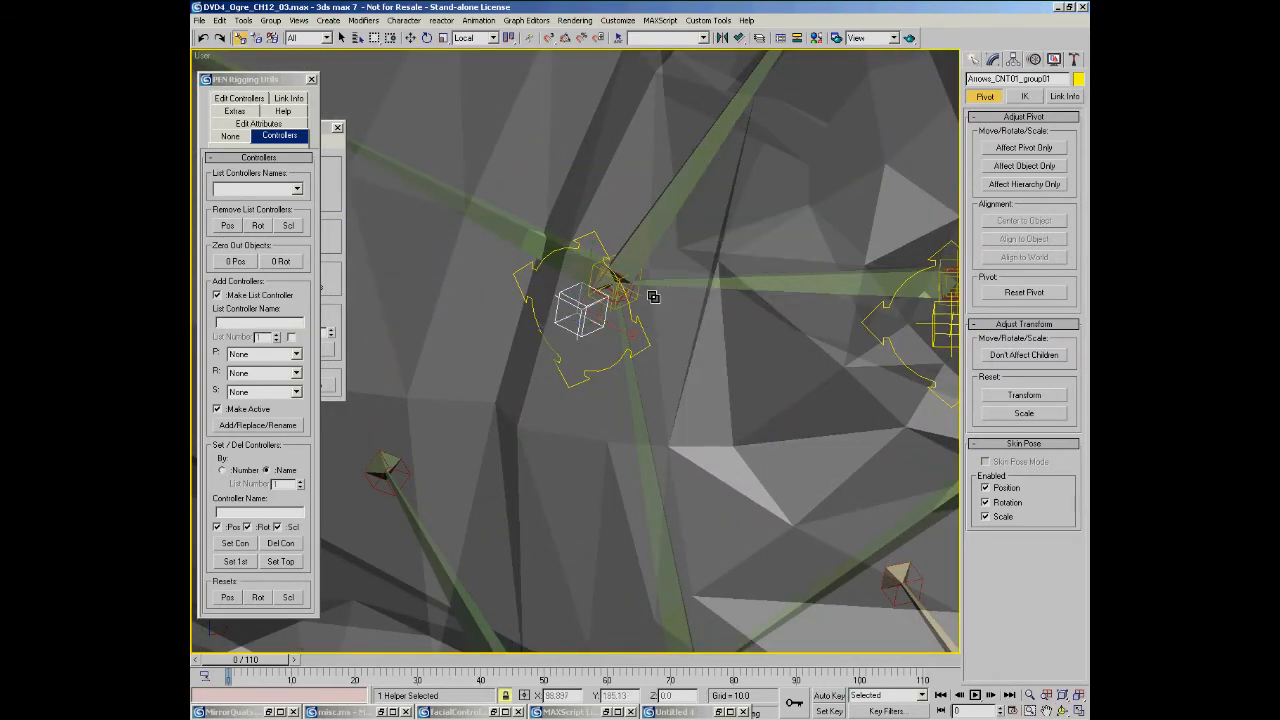
left_click_drag(640, 301, 648, 301)
key("space")
middle_click_drag(629, 305, 645, 343, "ctrl+alt")
- Try moving the cheek arrow control Arrows_CNT02 to test it after linking, and cancel the move
left_click(645, 357)
right_click(668, 362)
left_click(697, 385)
mouse_move(632, 326)
left_mouse_down()
mouse_move(604, 288)
mouse_move(581, 328)
mouse_move(616, 340)
left_mouse_up()
right_click(616, 340)
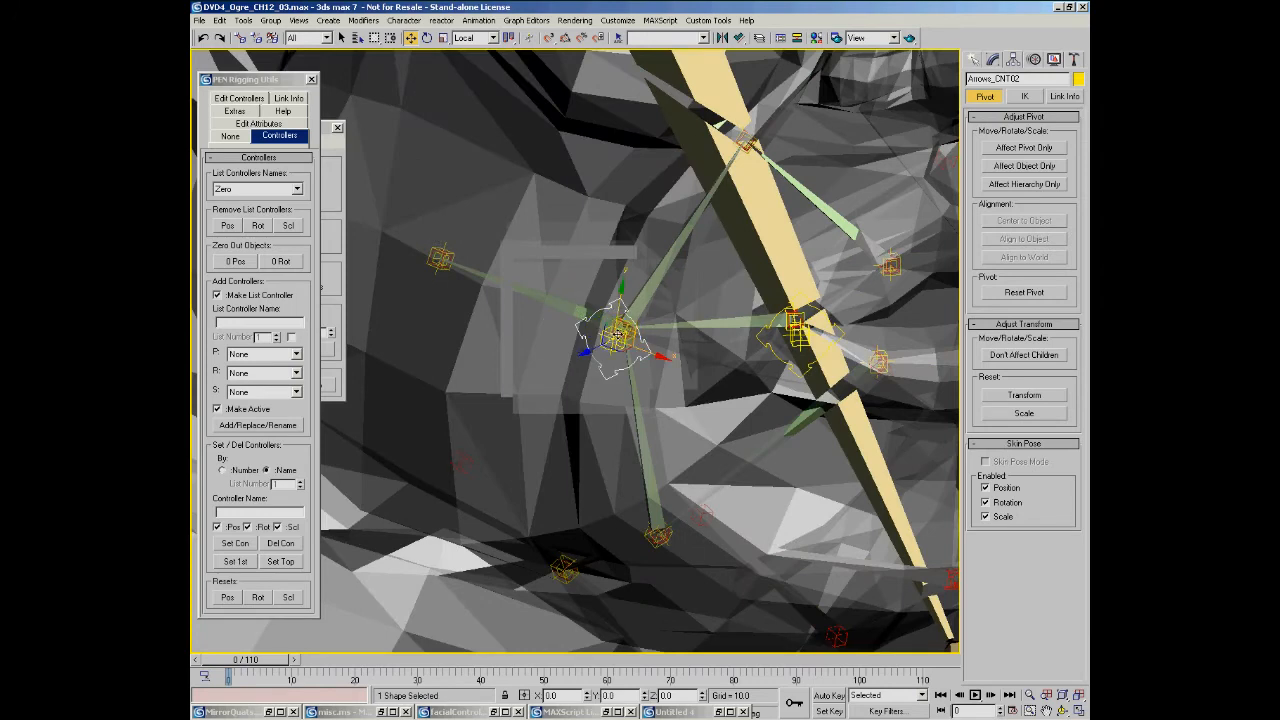
middle_click_drag(687, 255, 738, 285)
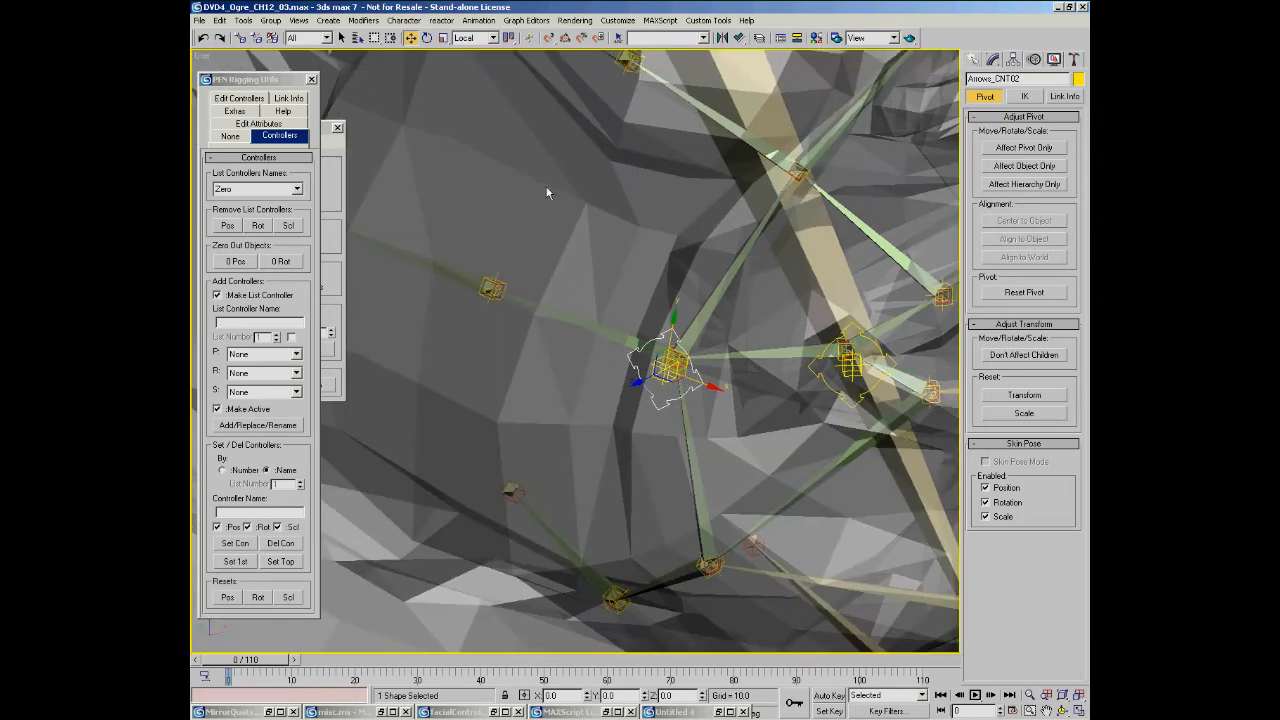
middle_click_drag(808, 466, 779, 453)
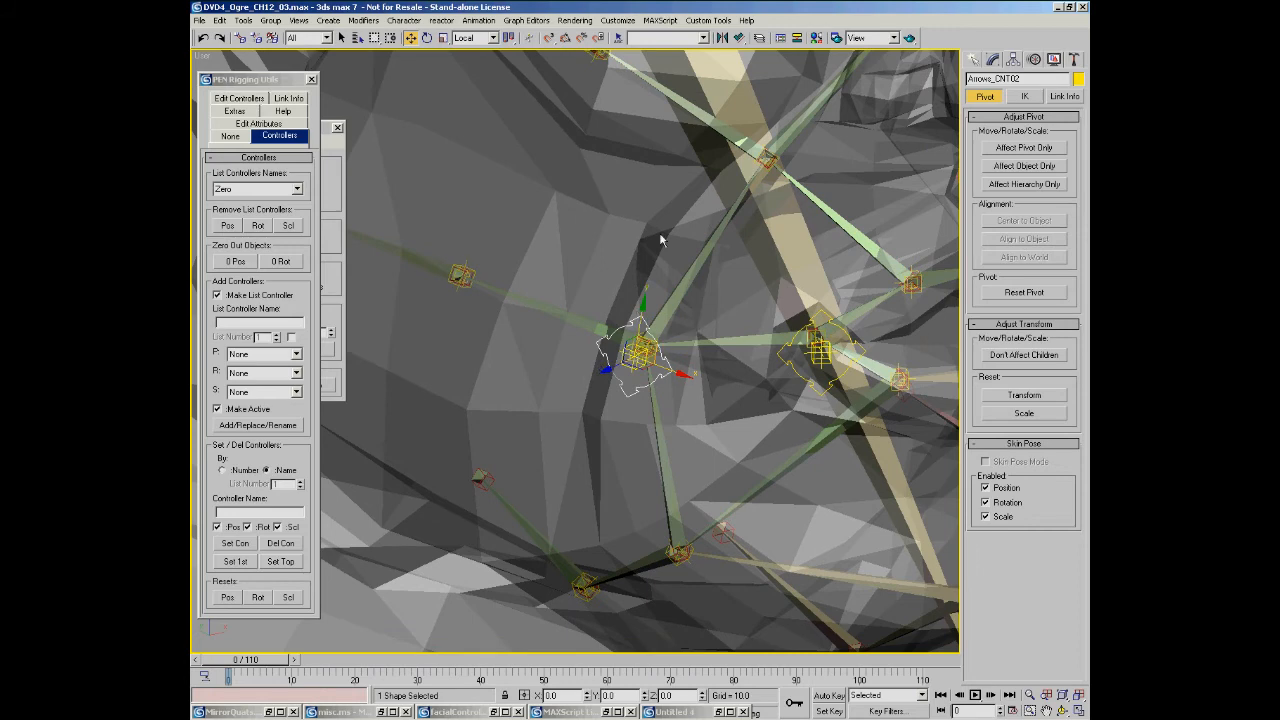
middle_click_drag(677, 553, 653, 535)
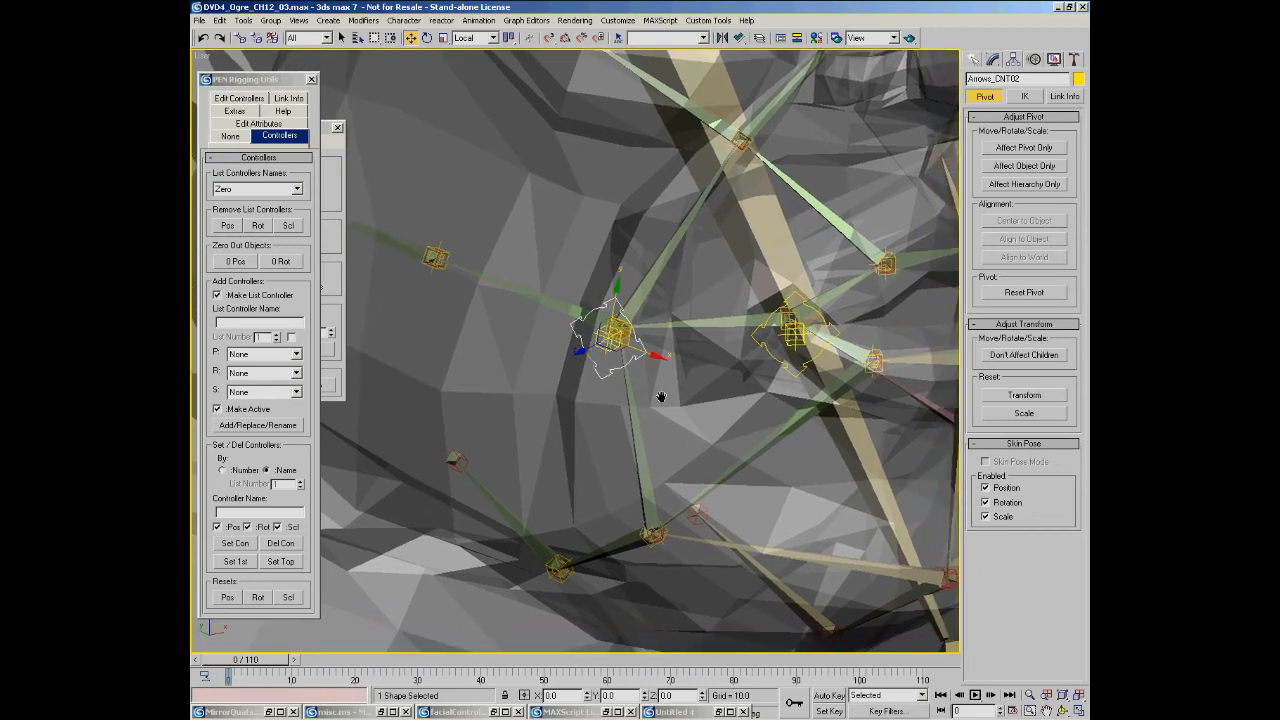
- Select the cheek joint's Ogre_BN_Rface01_PT_group helper and restore the Untitled 4 track window to show its position and rotation controllers
scroll(664, 401, "down", 1)
key("ctrl+r")
mouse_move(625, 364)
left_mouse_down()
mouse_move(634, 355)
mouse_move(614, 350)
mouse_move(679, 327)
mouse_move(595, 355)
mouse_move(613, 378)
mouse_move(625, 370)
left_mouse_up()
key("w")
left_click(631, 366)
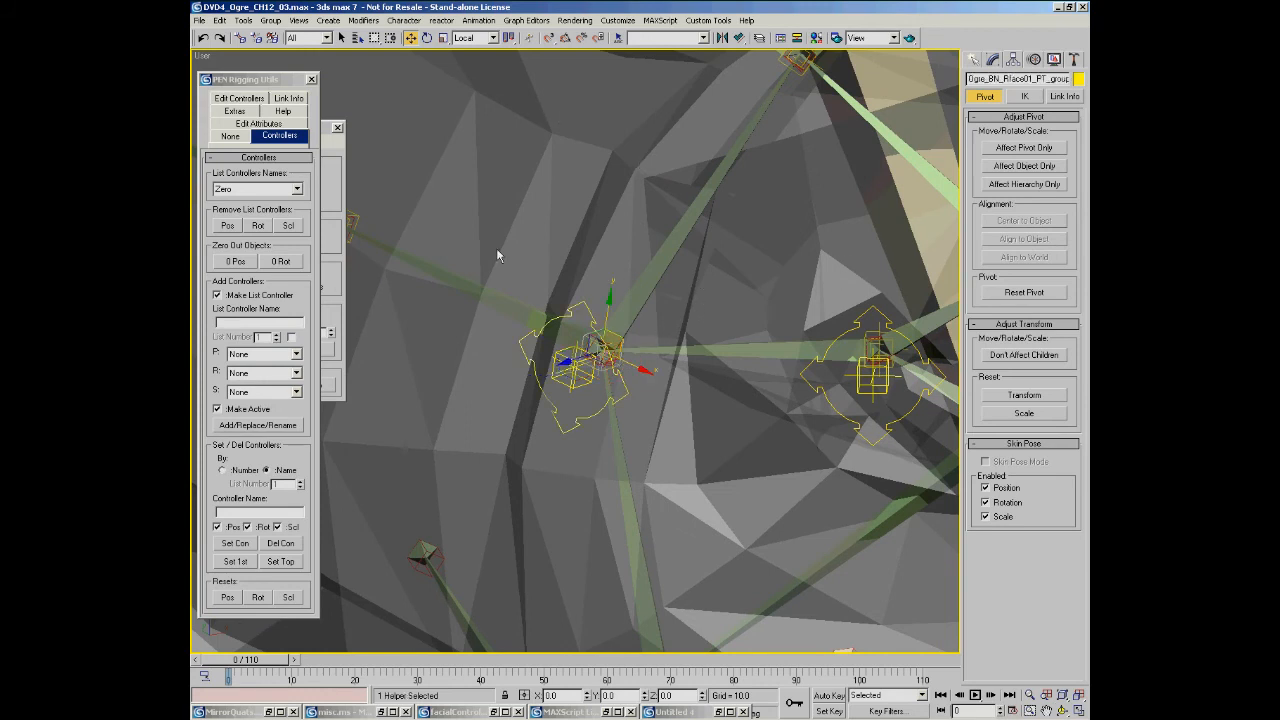
double_click(661, 713)
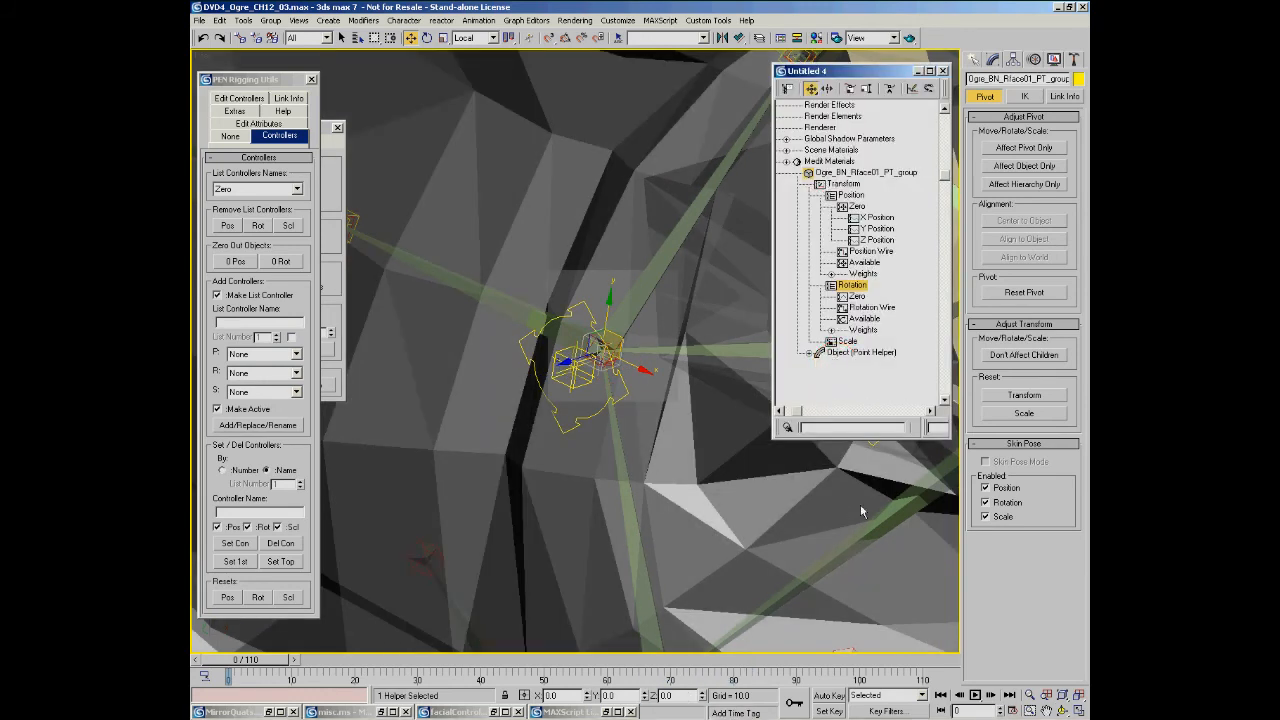